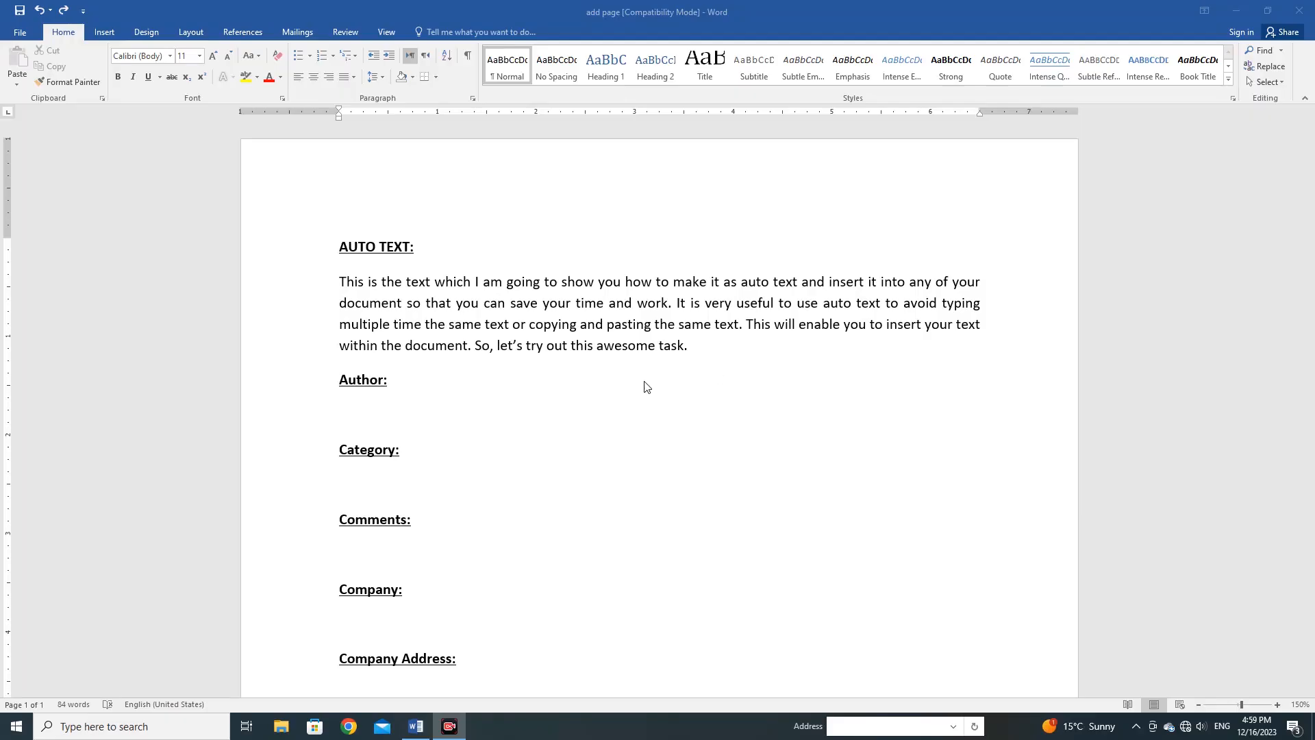
scroll(644, 387, down, 2)
scroll(644, 387, up, 2)
scroll(643, 387, up, 1)
- Save the whole paragraph under the AUTO TEXT heading to the Quick Parts gallery as a building block named "My autotext"
click(103, 33)
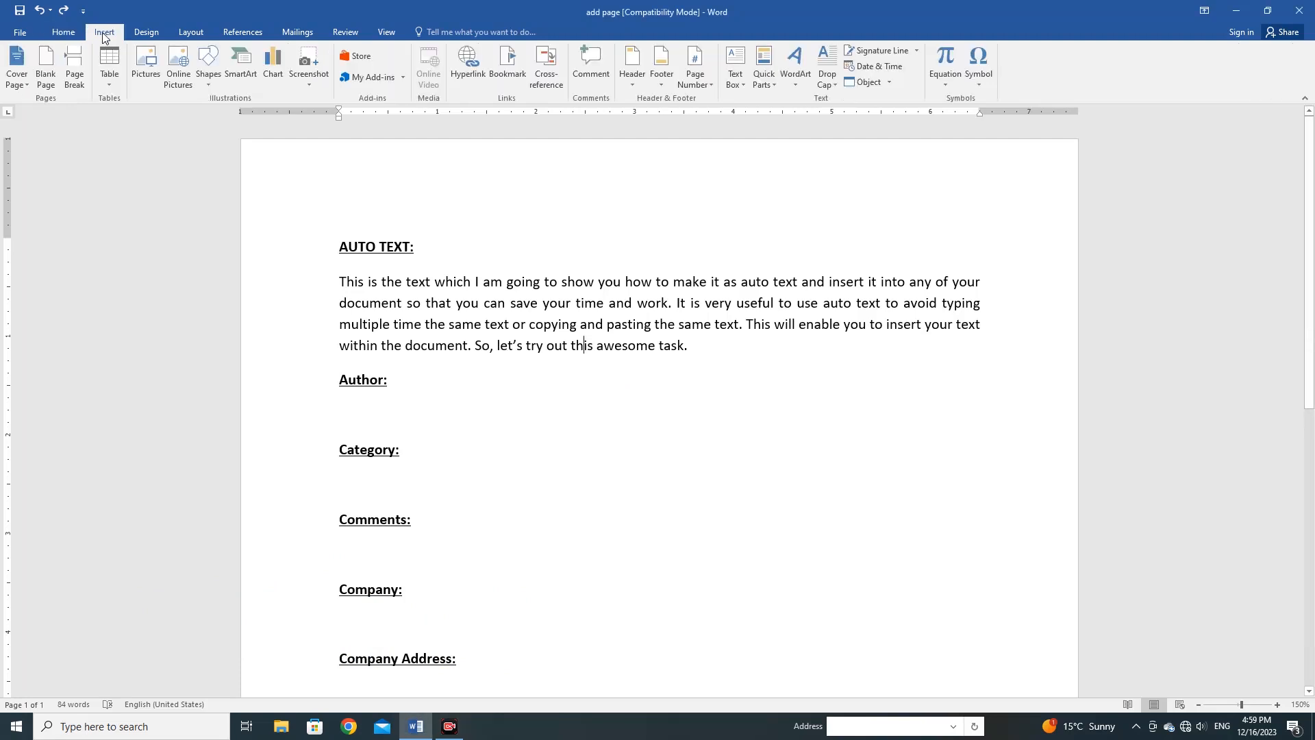
click(774, 87)
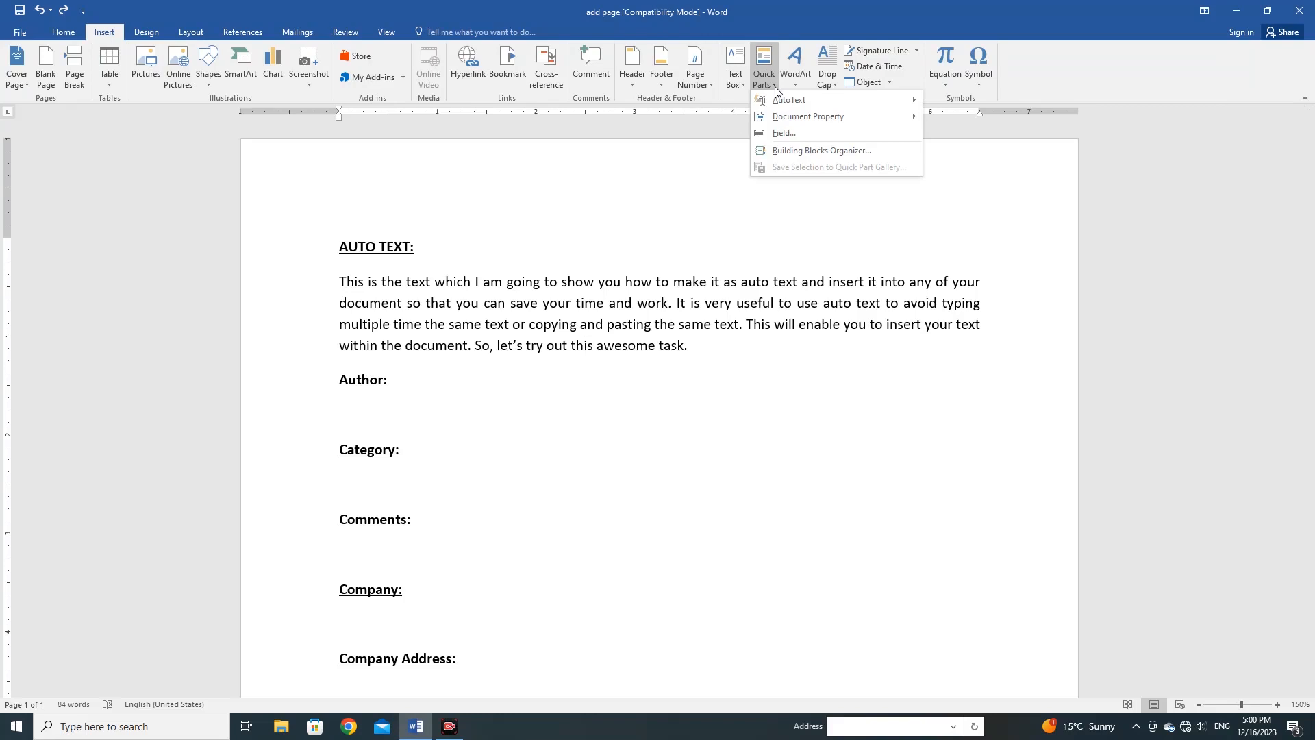
mouse_move(793, 101)
click(622, 318)
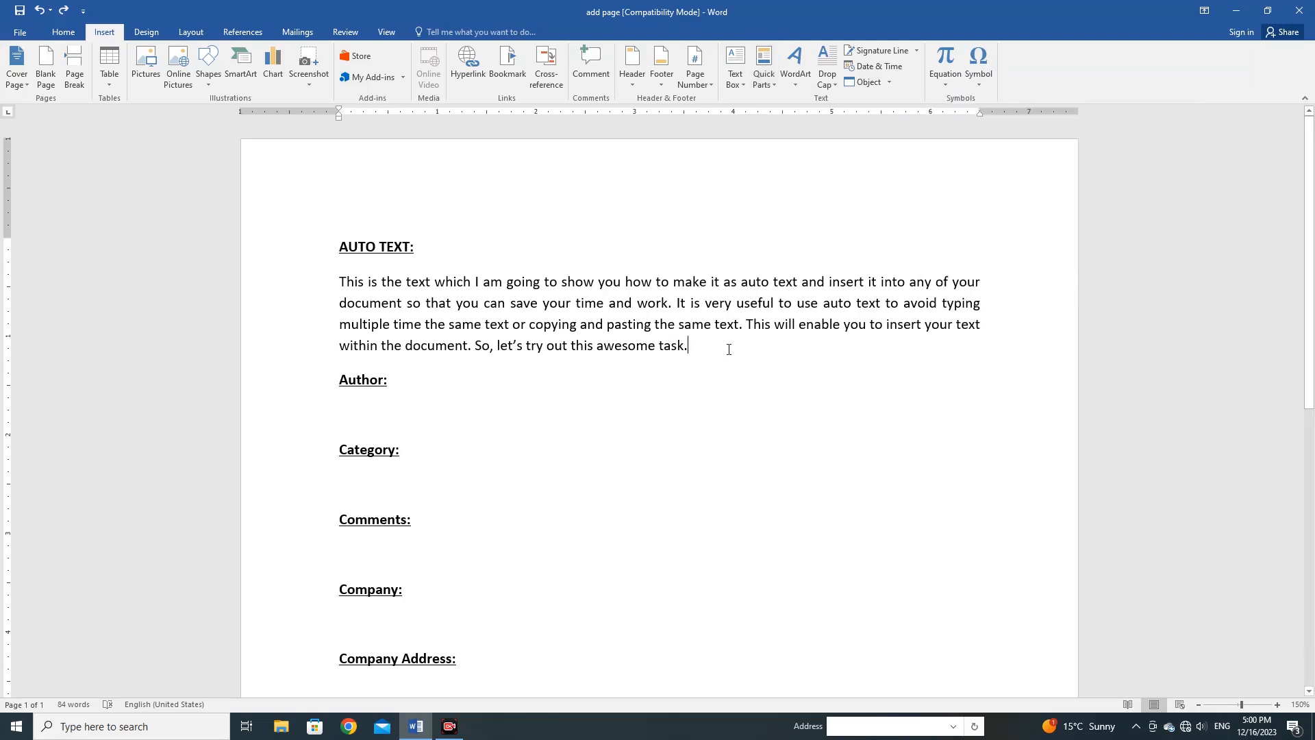
drag(704, 351, 337, 287)
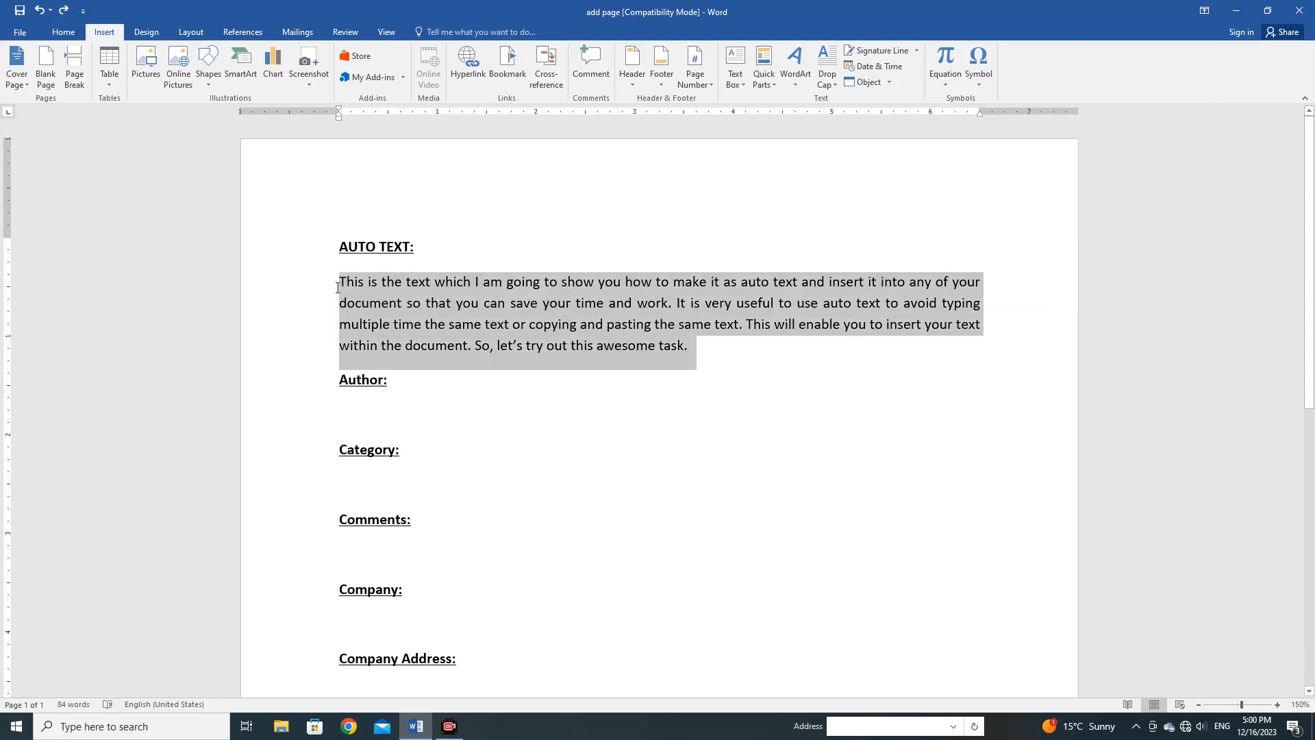
click(778, 85)
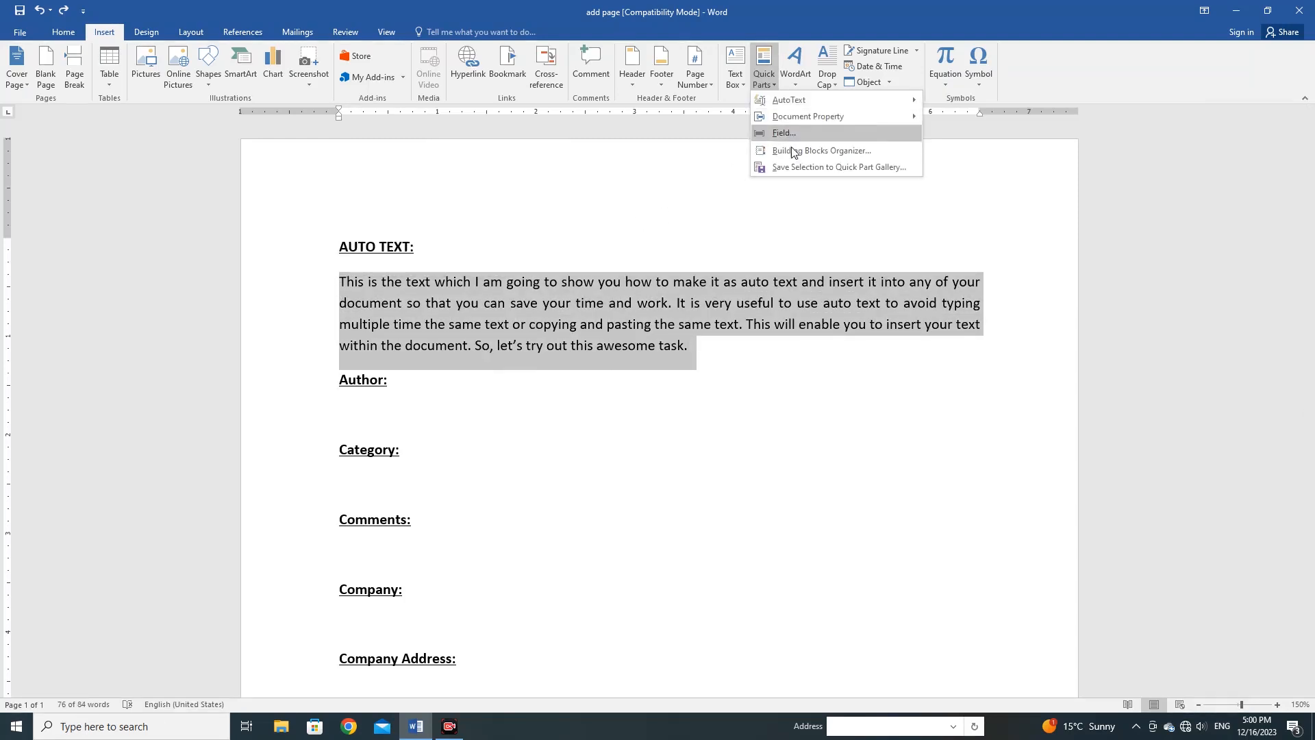
click(827, 167)
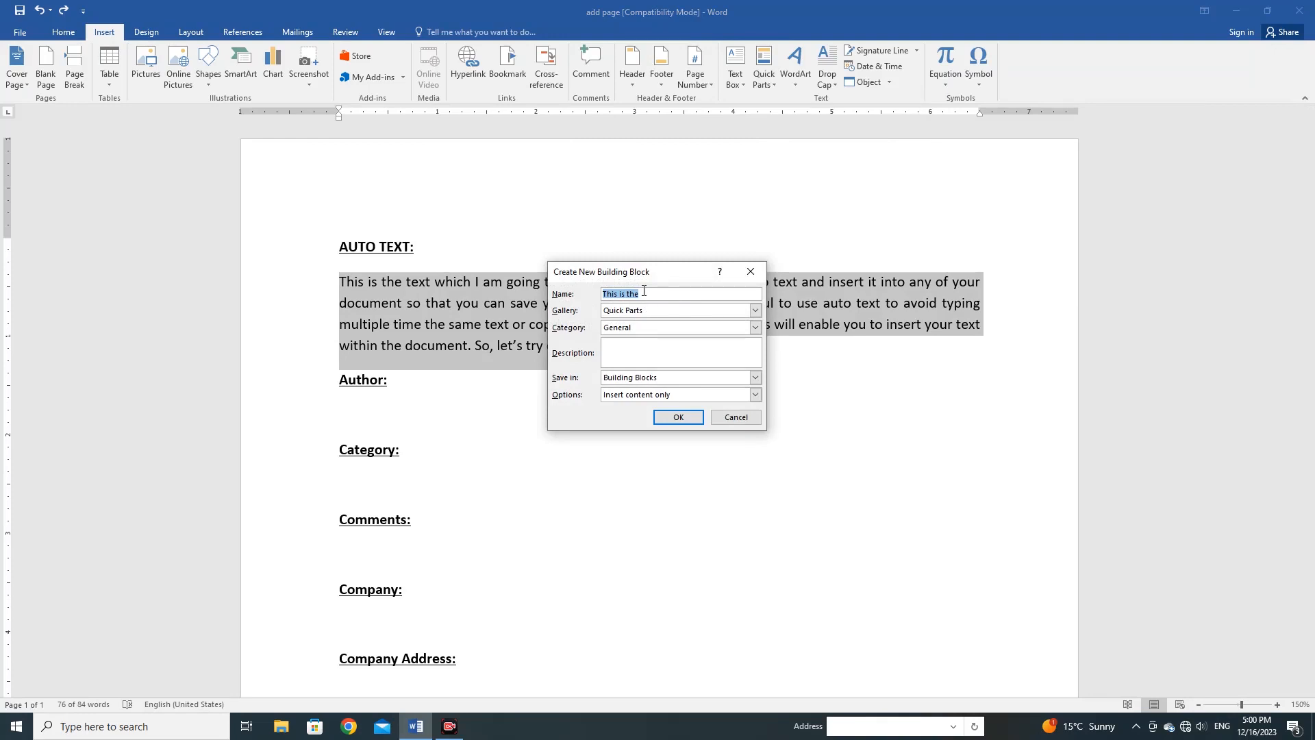
text(My autotext)
click(677, 417)
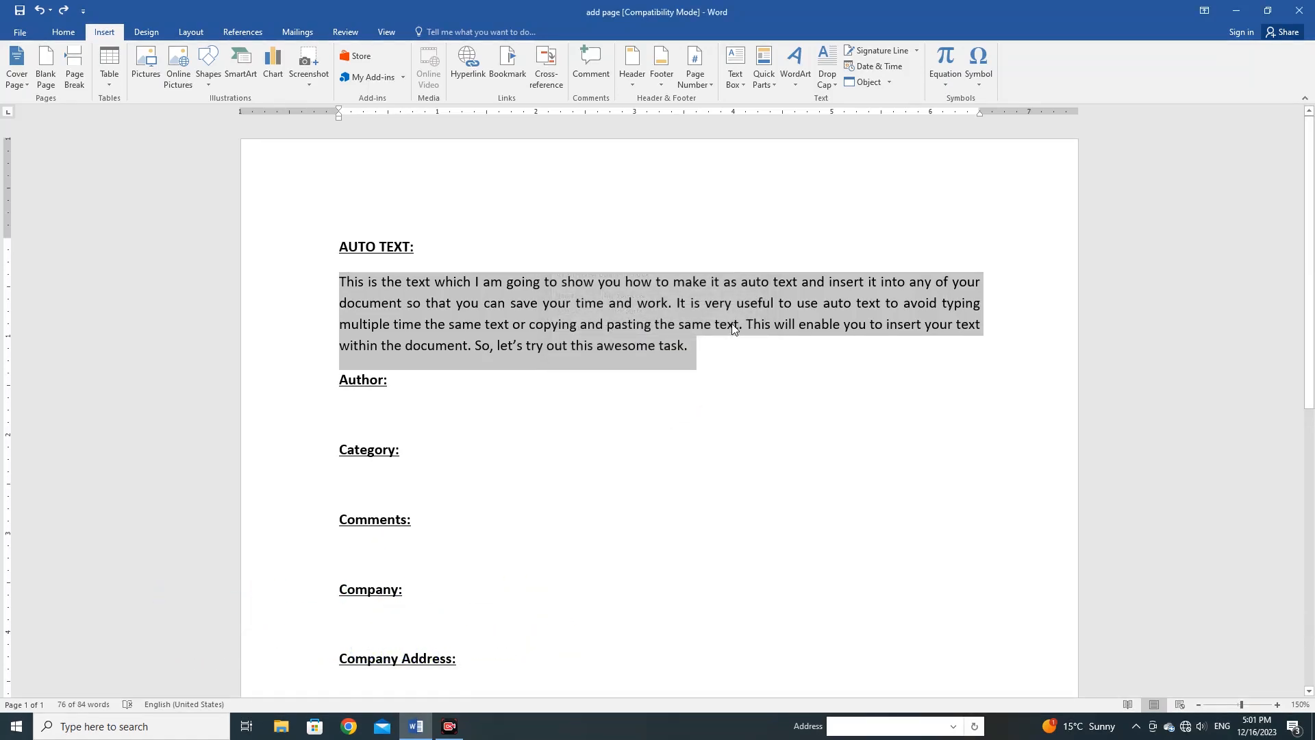
- Check the Quick Parts gallery for the saved "My autotext" entry
click(777, 89)
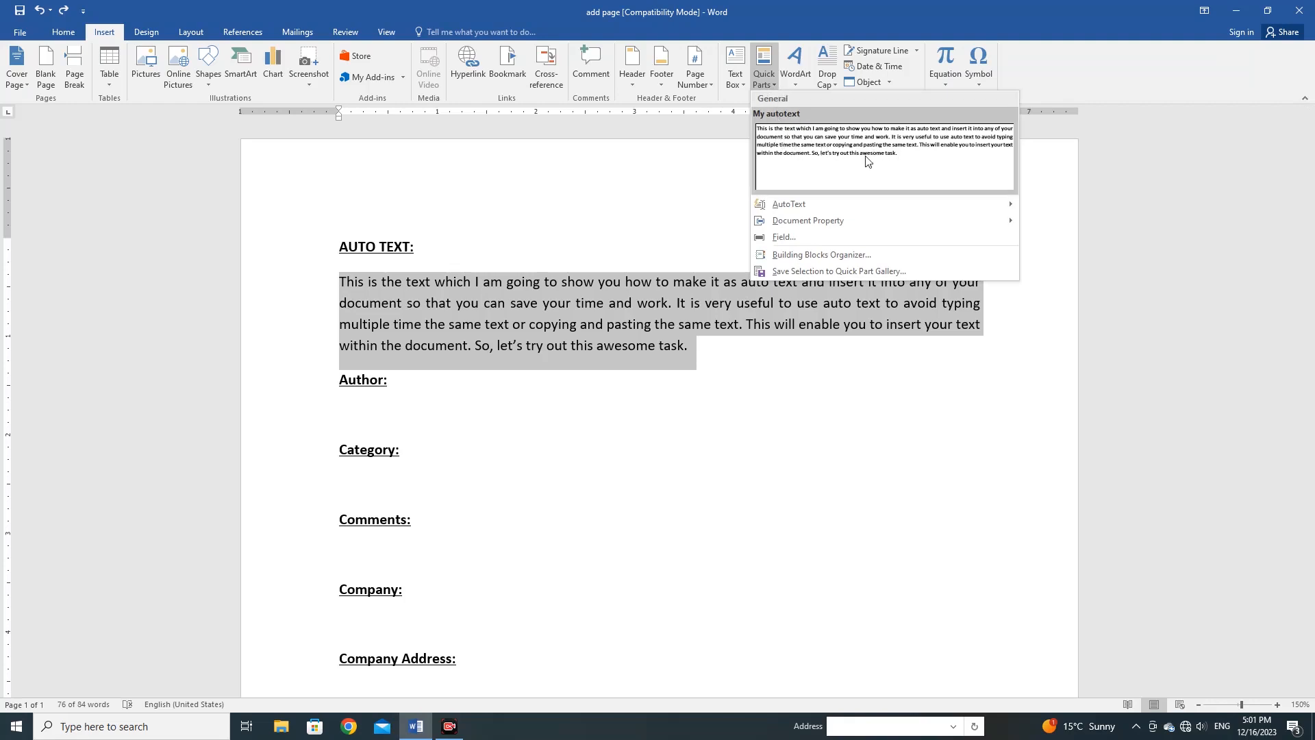
click(595, 328)
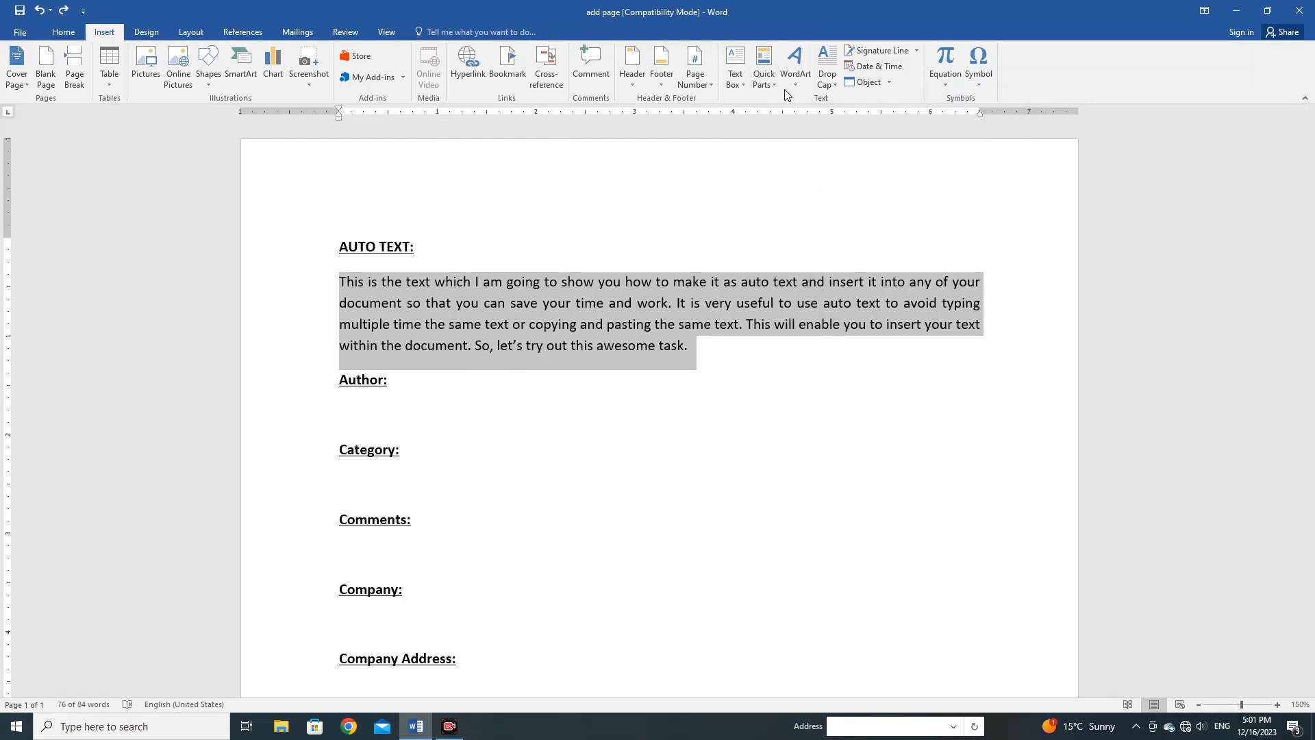
click(699, 361)
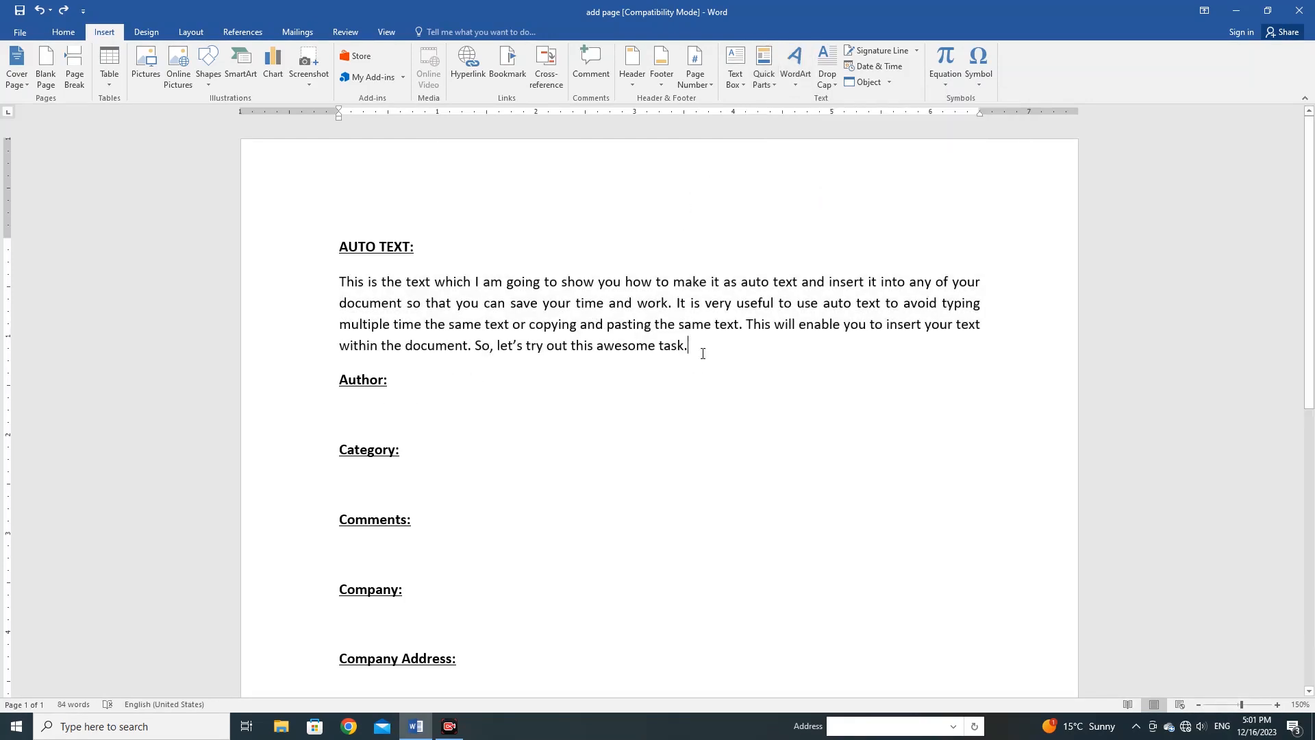
click(776, 89)
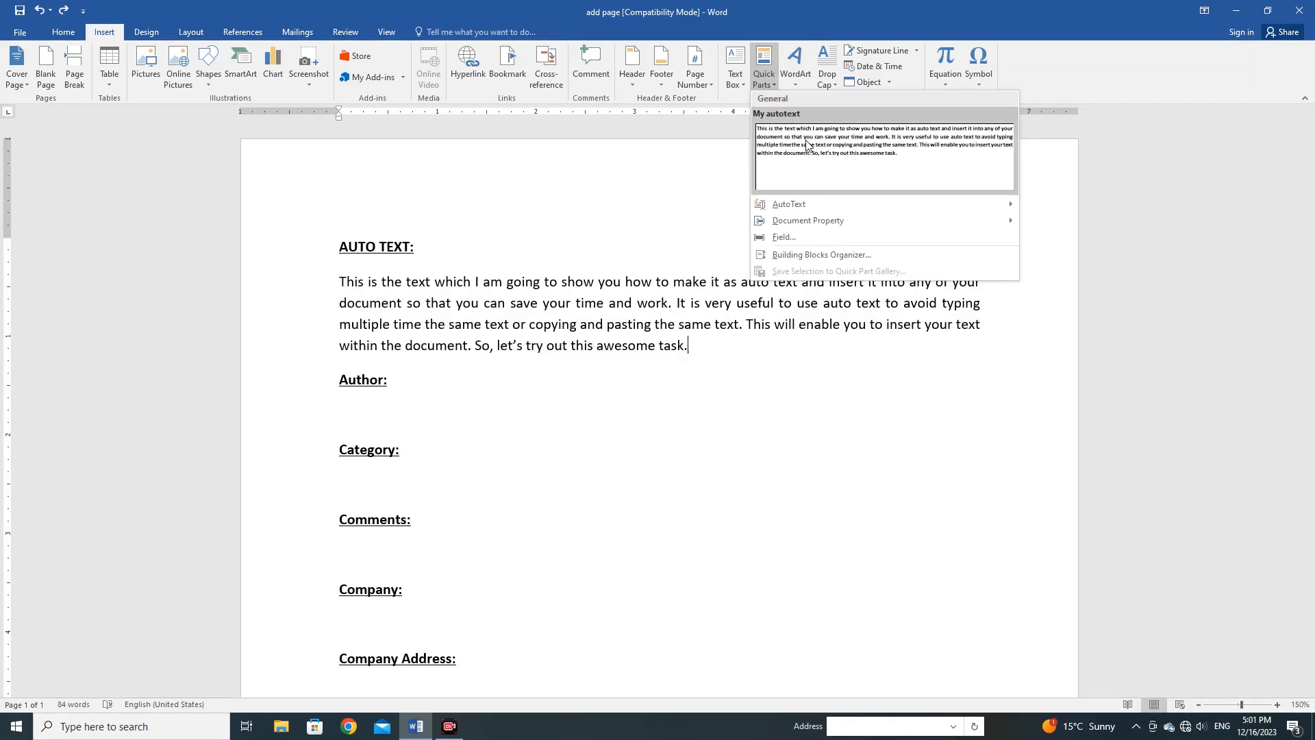
mouse_move(817, 221)
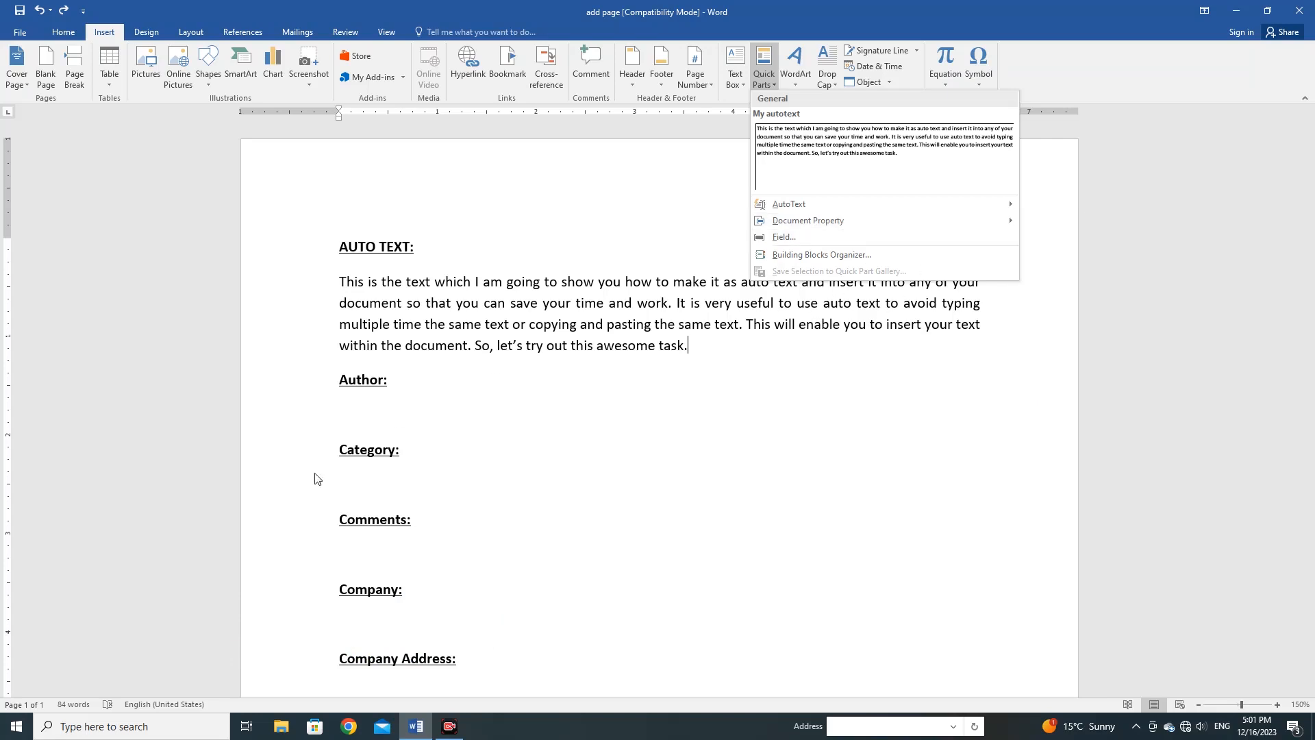
- Insert the Author document property on the empty line under the Author heading
click(342, 418)
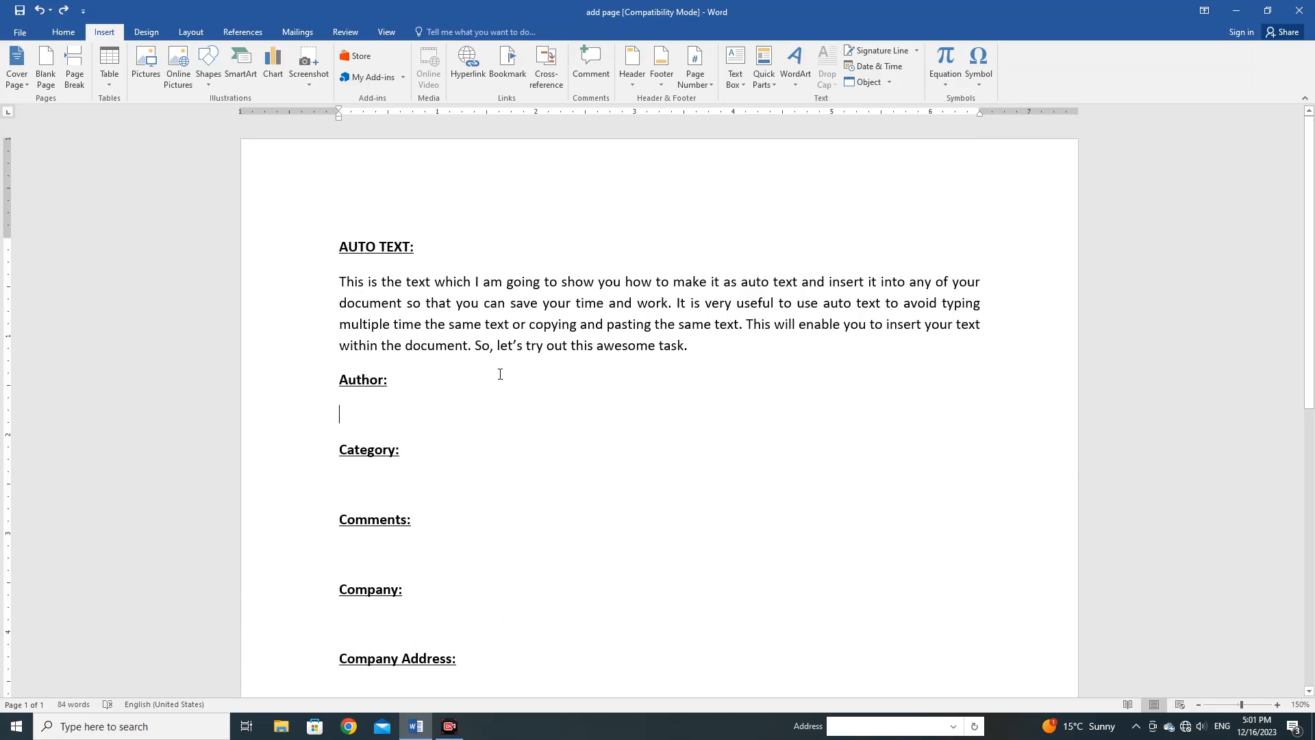
click(777, 84)
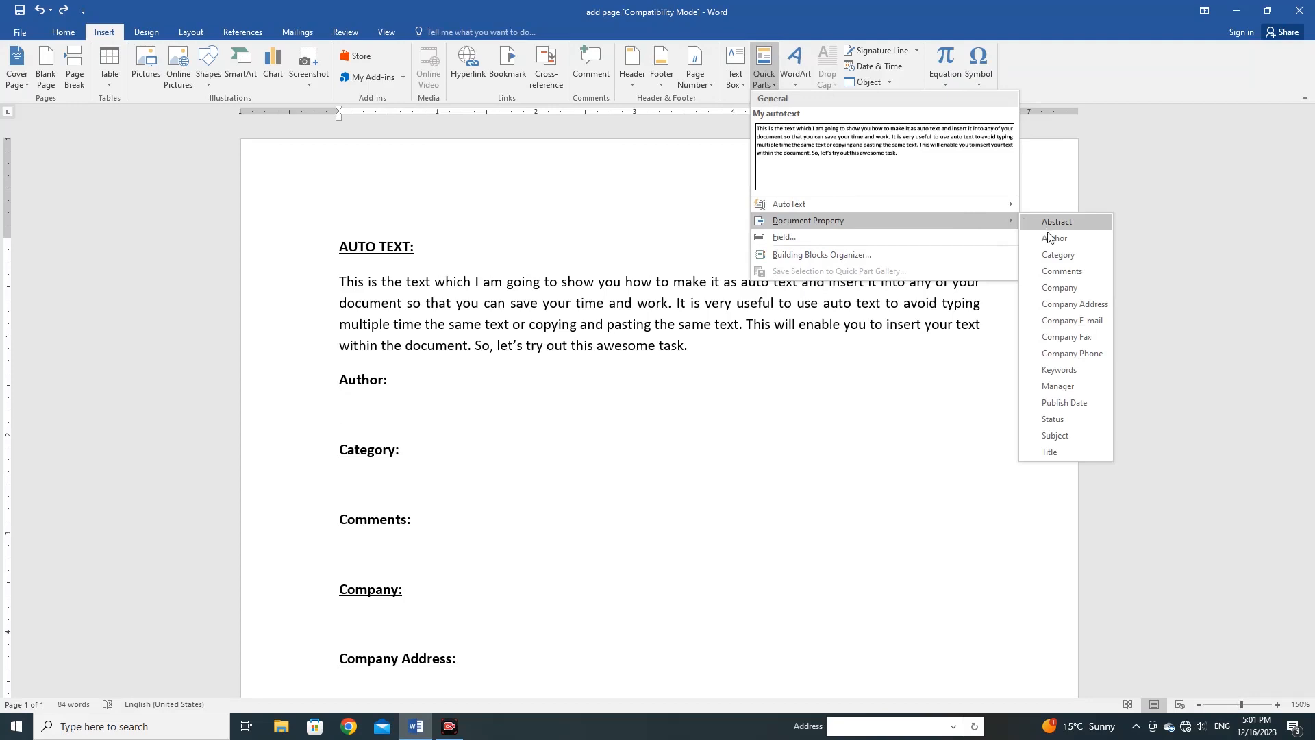
click(1052, 238)
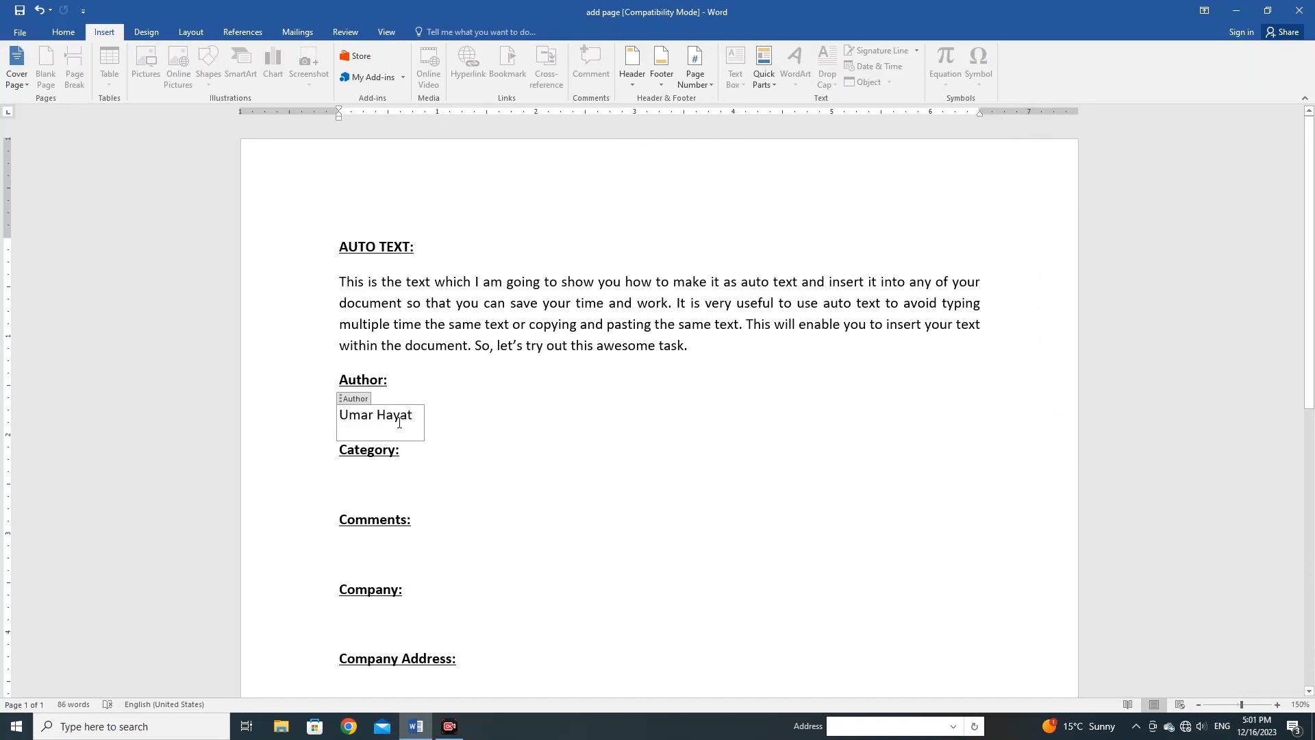
click(353, 409)
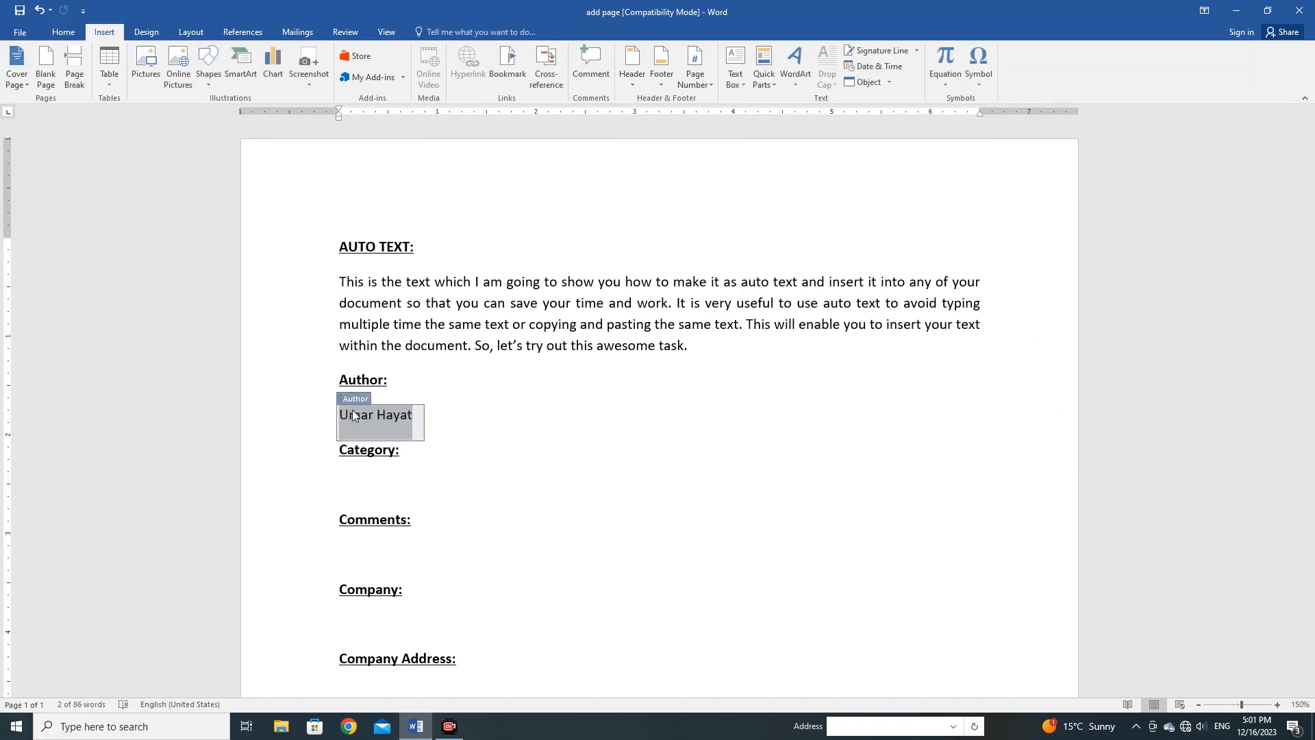
- Insert the Category document property under the Category heading and replace its text with "Office"
click(341, 484)
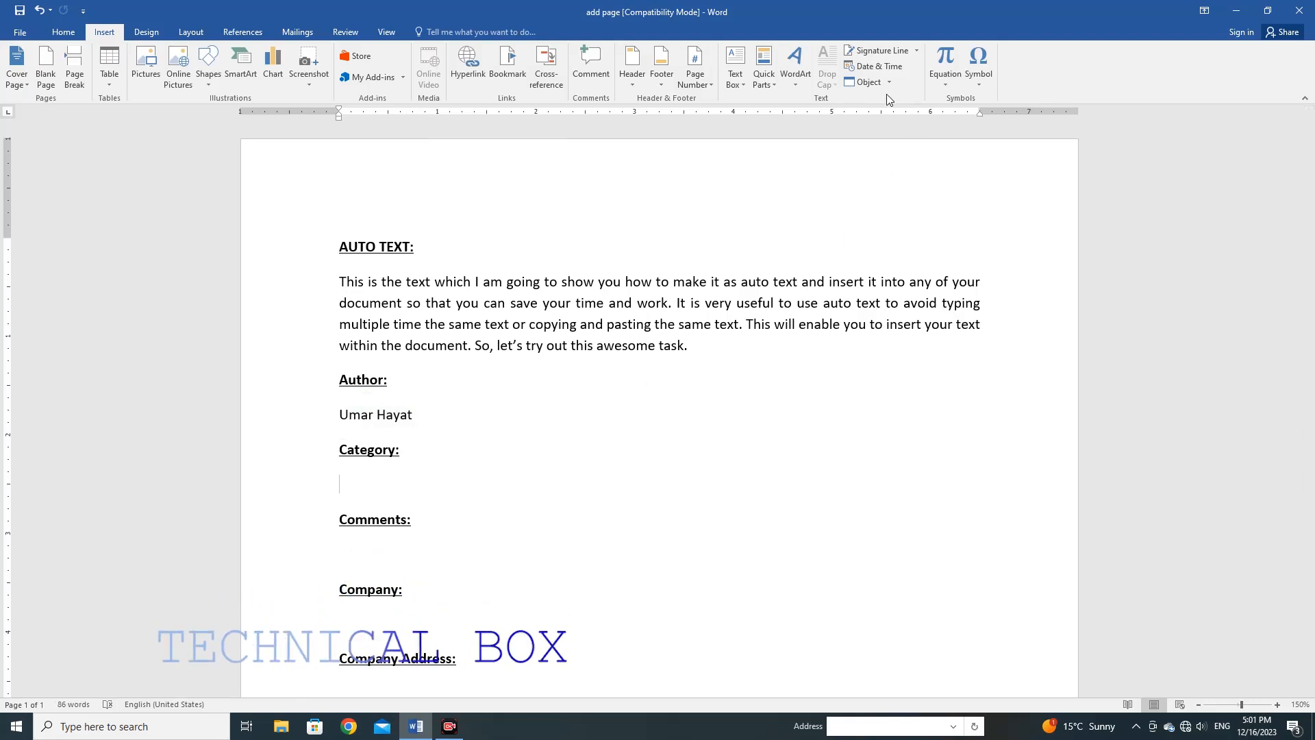
click(762, 79)
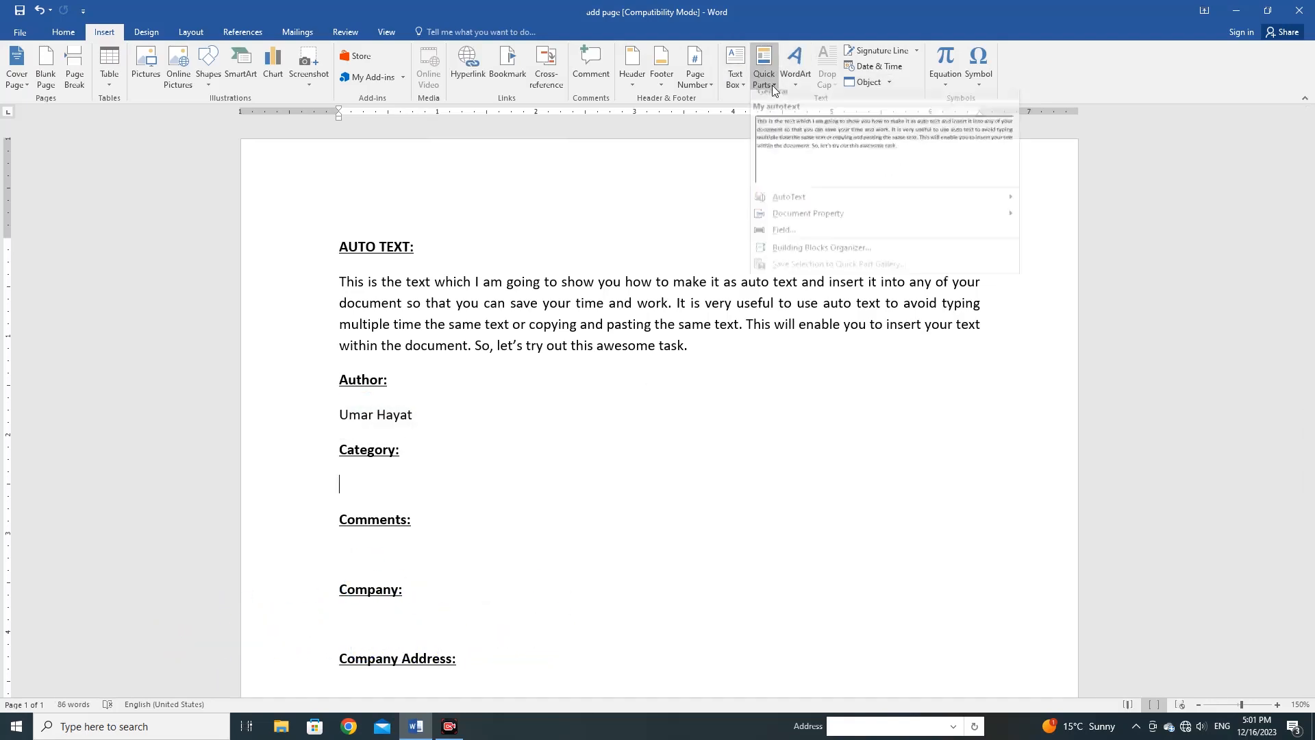
mouse_move(815, 223)
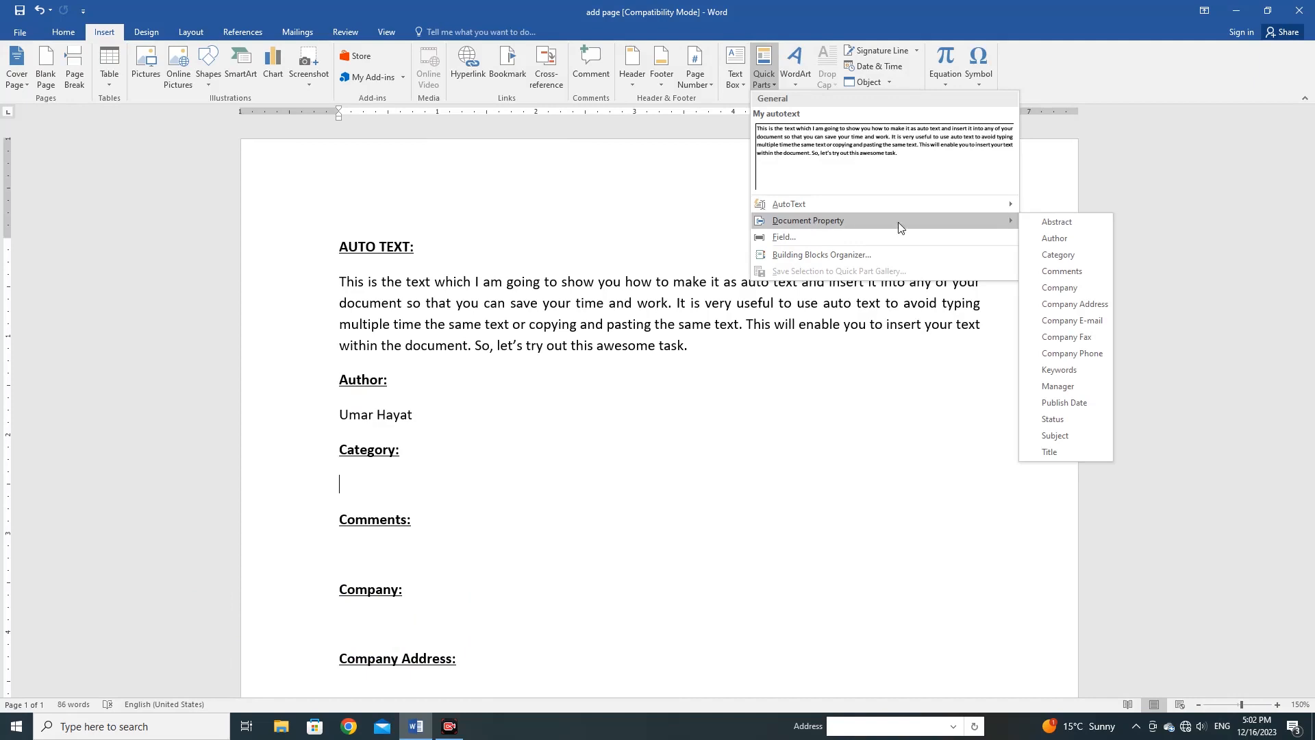
click(1063, 255)
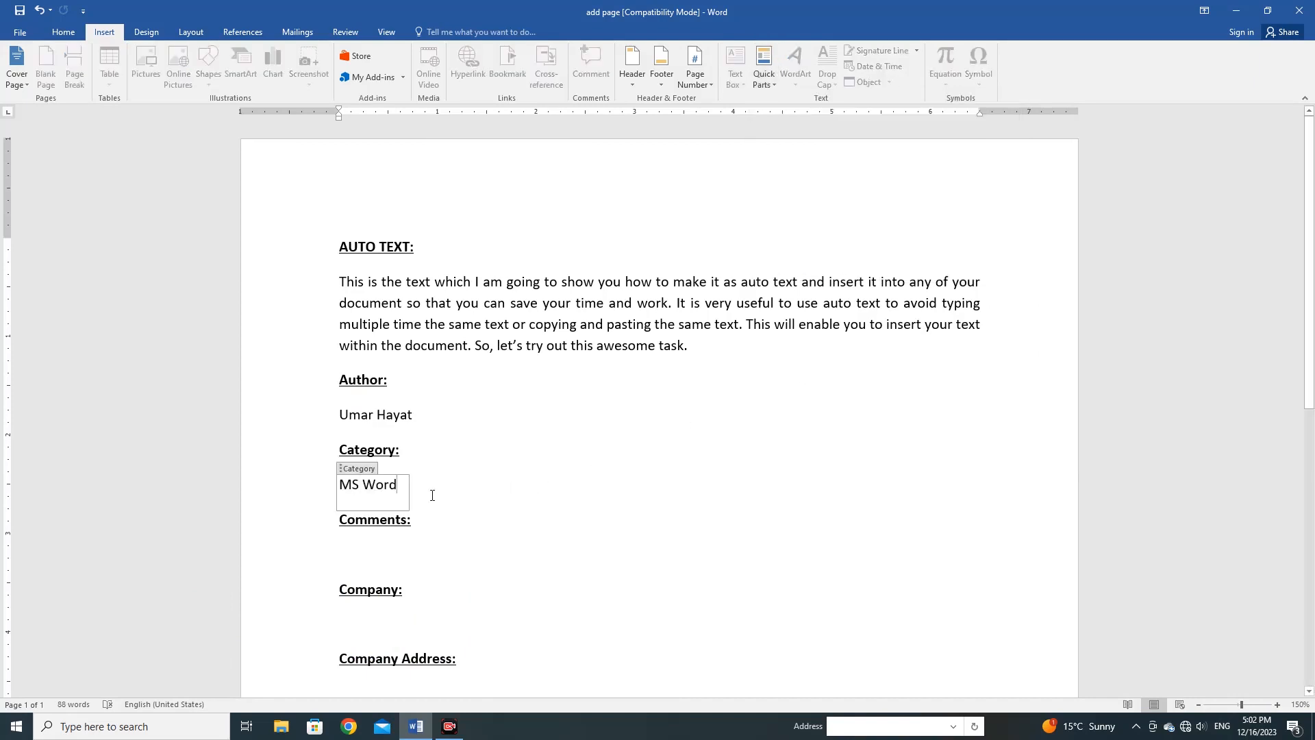
key(BackSpace)
key(BackSpace)
key(BackSpace)
key(BackSpace)
key(BackSpace)
key(BackSpace)
key(BackSpace)
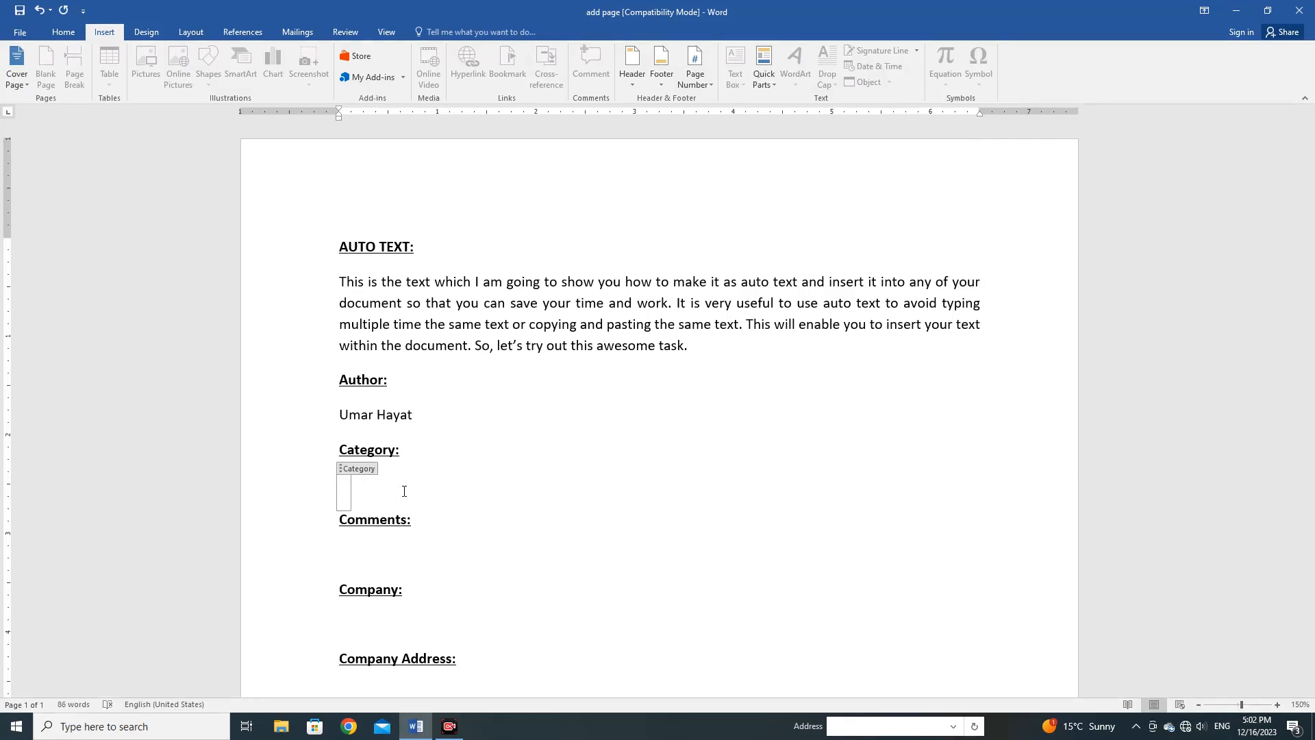
text(Office)
click(366, 563)
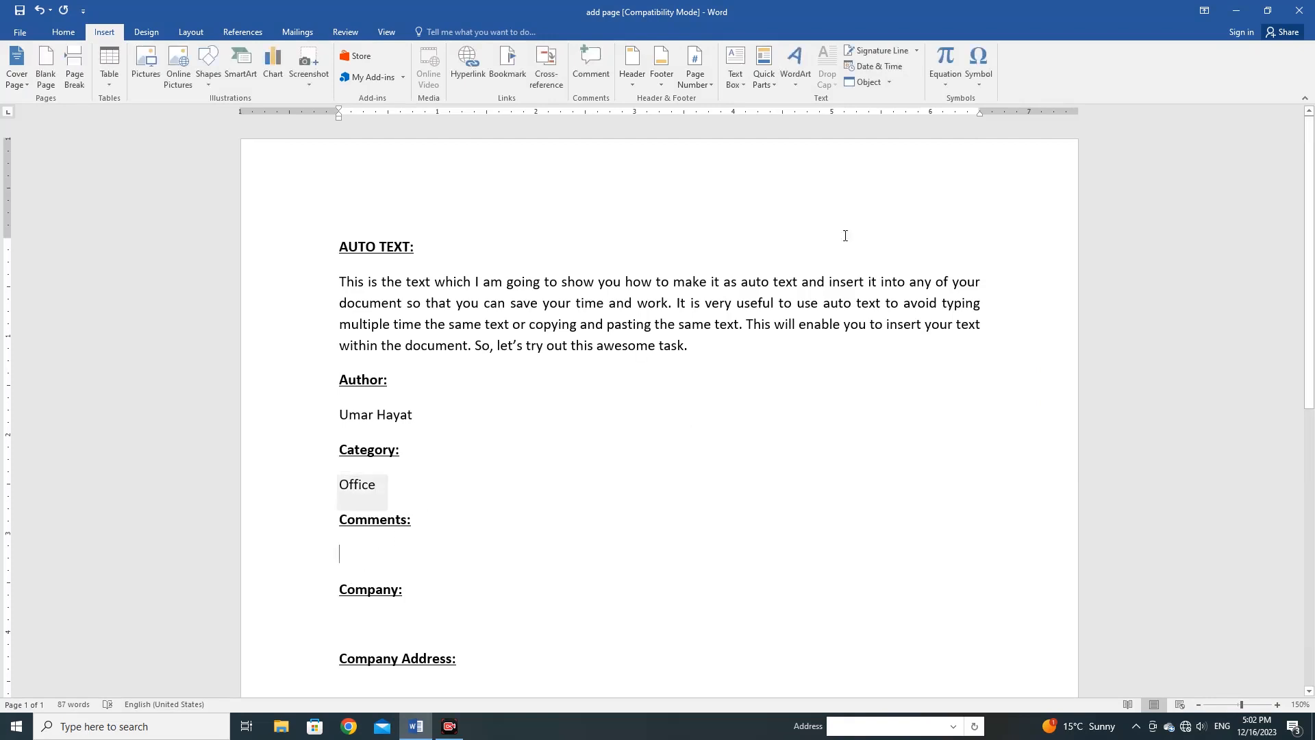
click(774, 87)
mouse_move(800, 224)
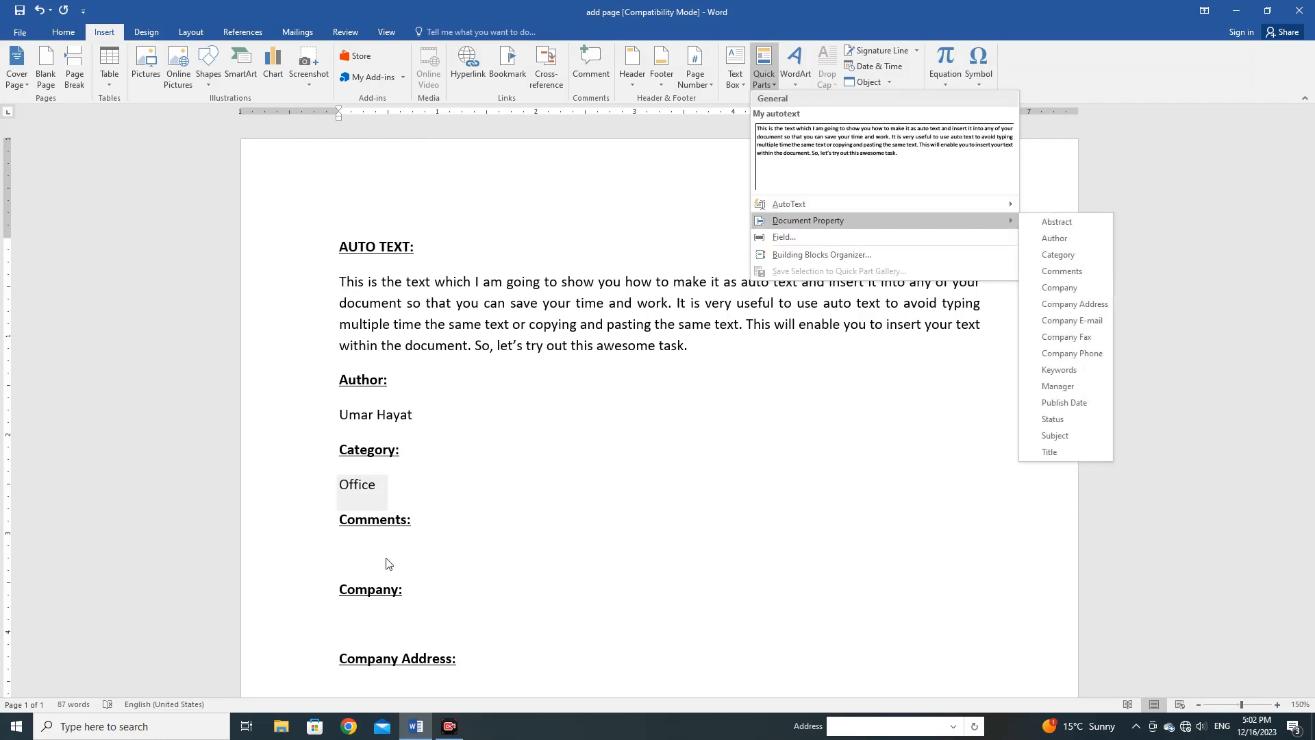
- Insert the Comments document property under the Comments heading and replace its text with "Any Comment"
click(352, 556)
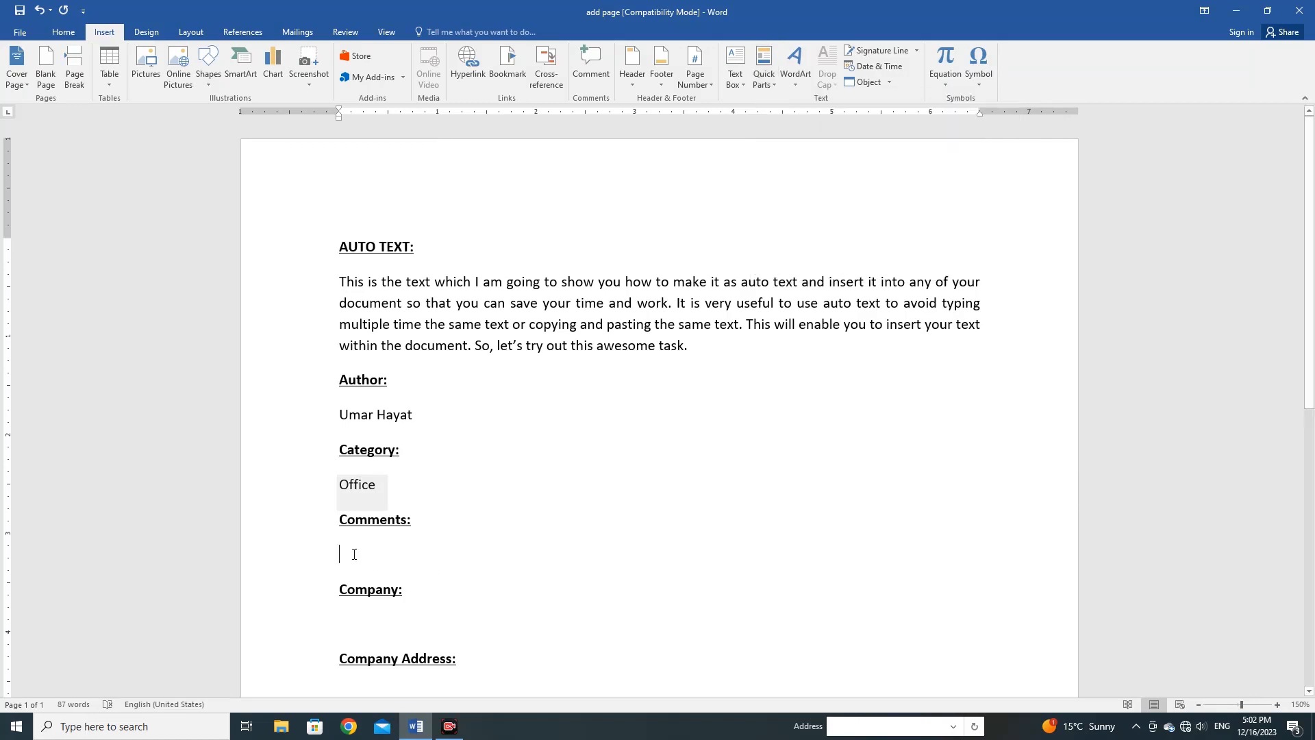
click(773, 87)
mouse_move(976, 218)
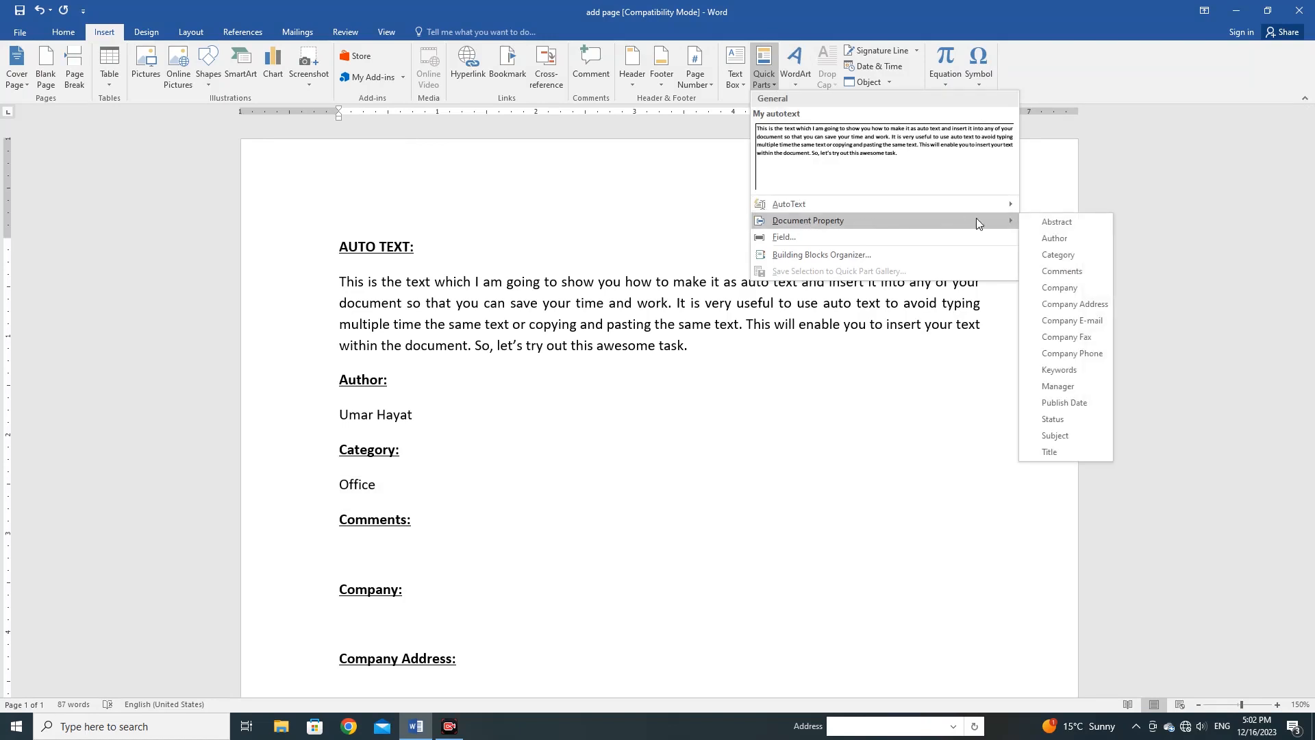
click(1061, 272)
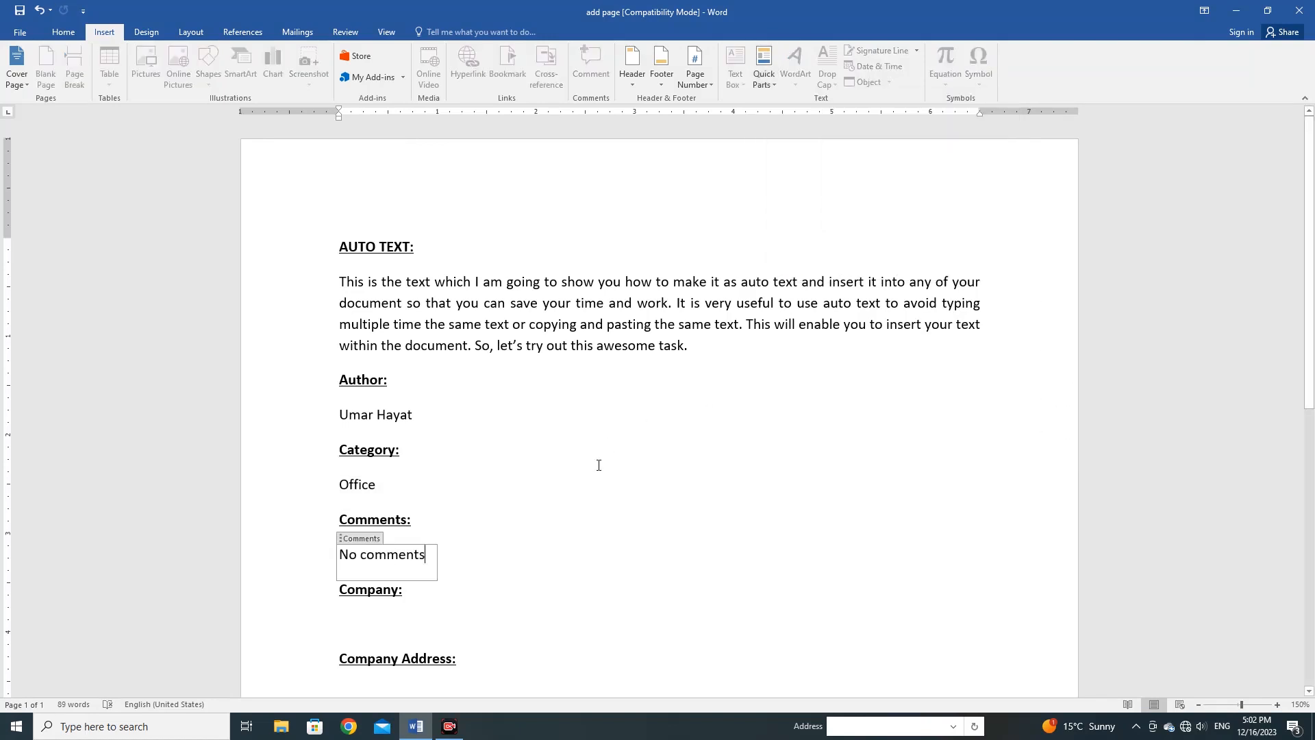
key(BackSpace)
key(BackSpace)
key(BackSpace)
key(BackSpace)
key(BackSpace)
key(BackSpace)
key(BackSpace)
key(BackSpace)
key(BackSpace)
key(BackSpace)
key(BackSpace)
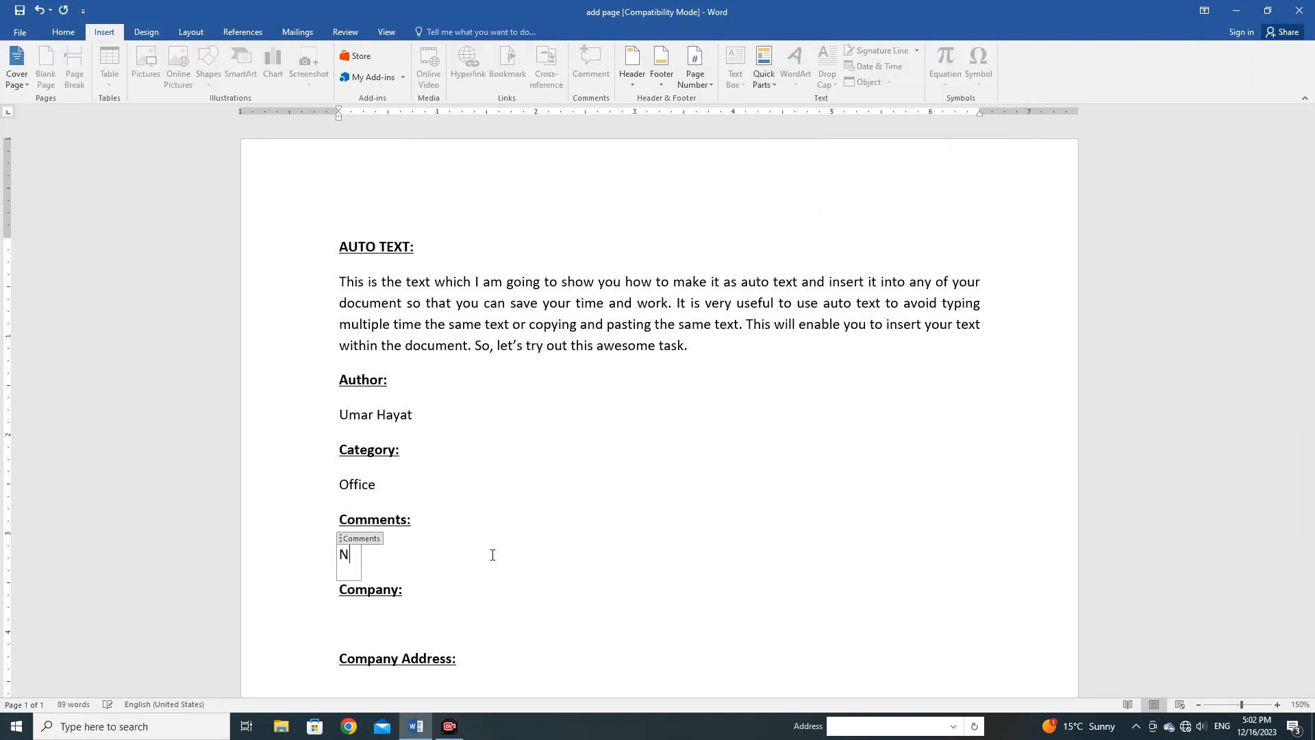
text(Any Comment)
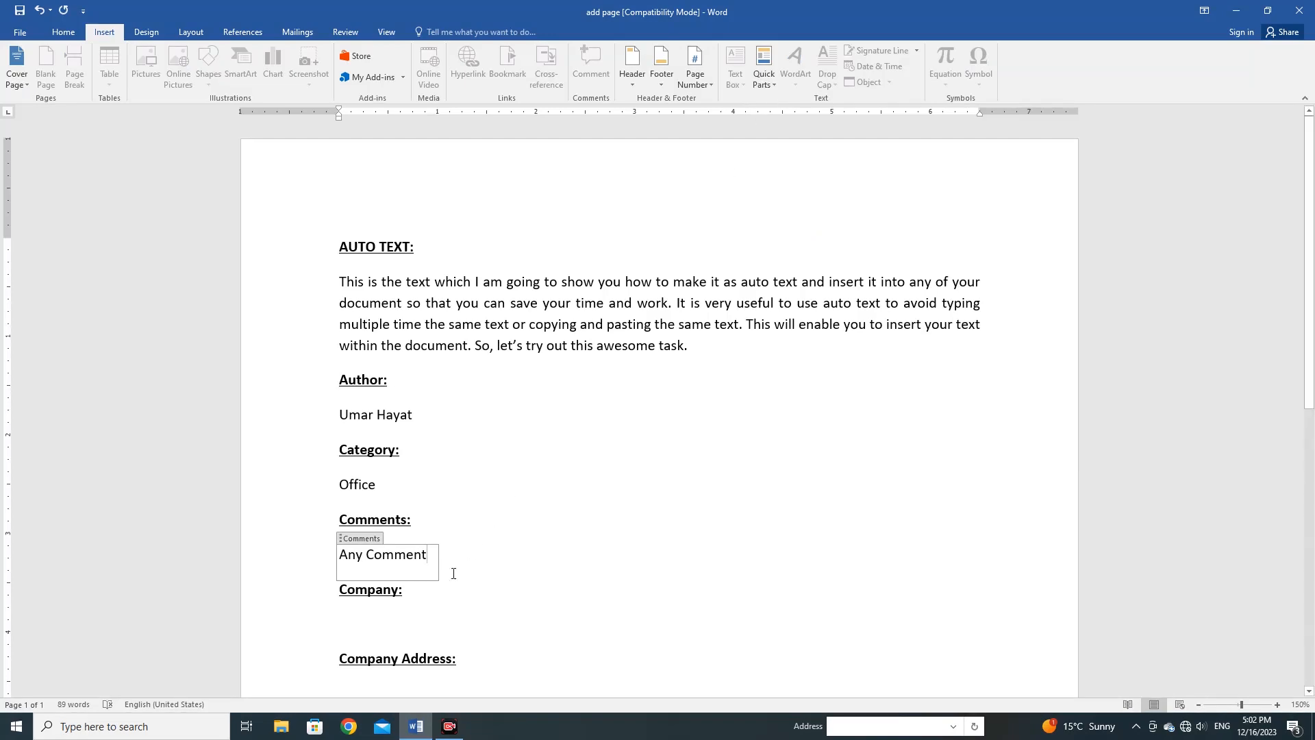
- Insert the Company document property under the Company heading and set its text to "Technical Box"
click(343, 619)
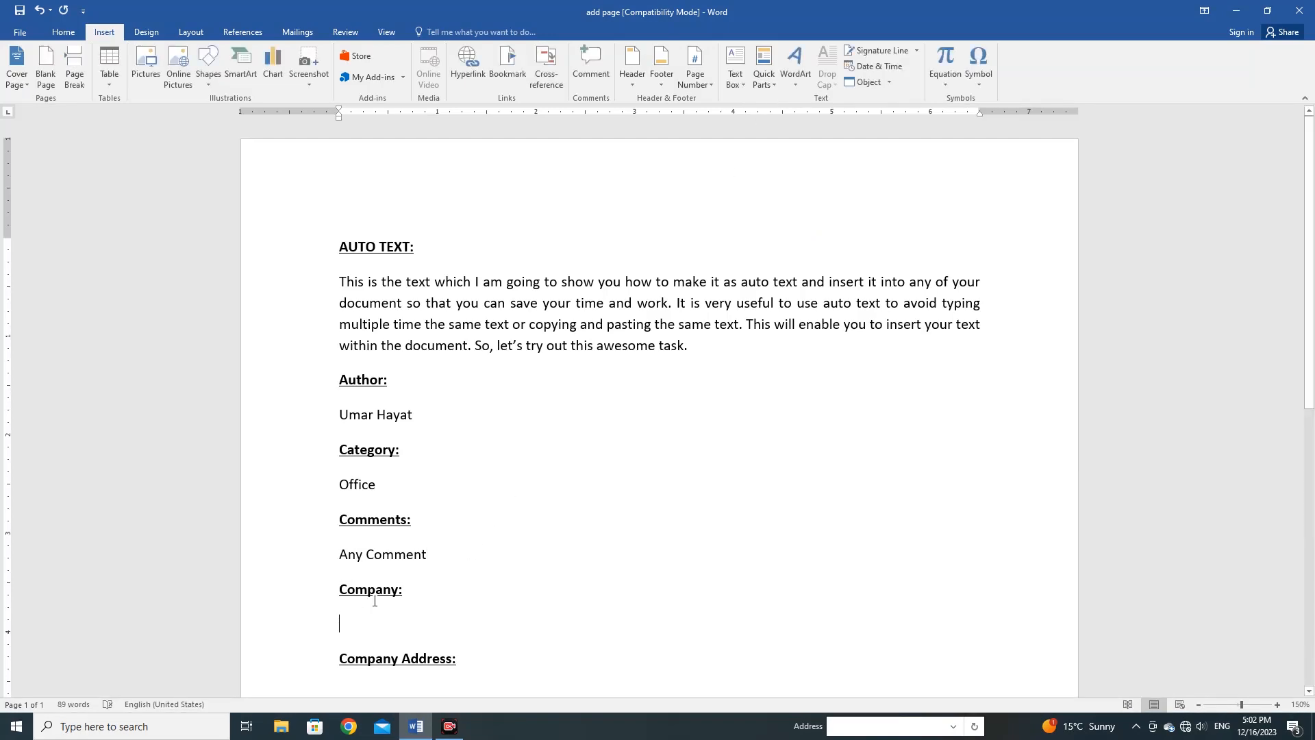
click(776, 85)
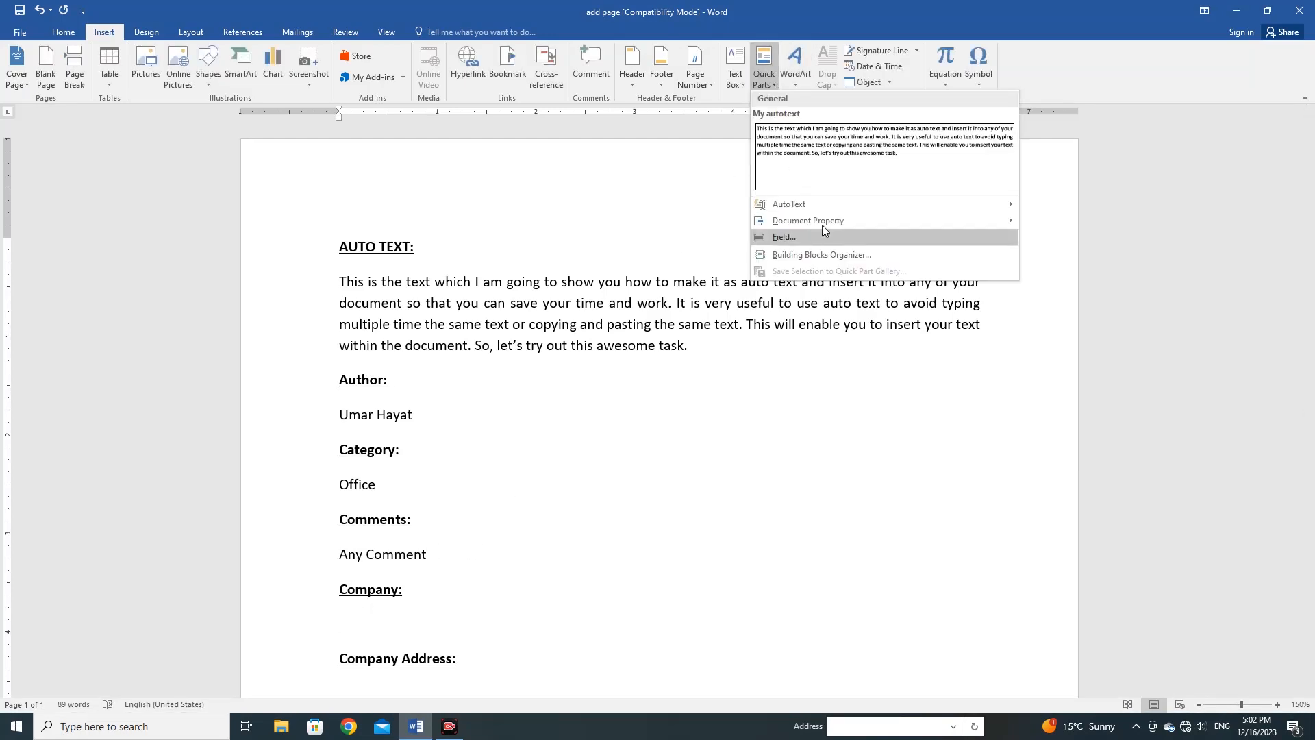
mouse_move(943, 220)
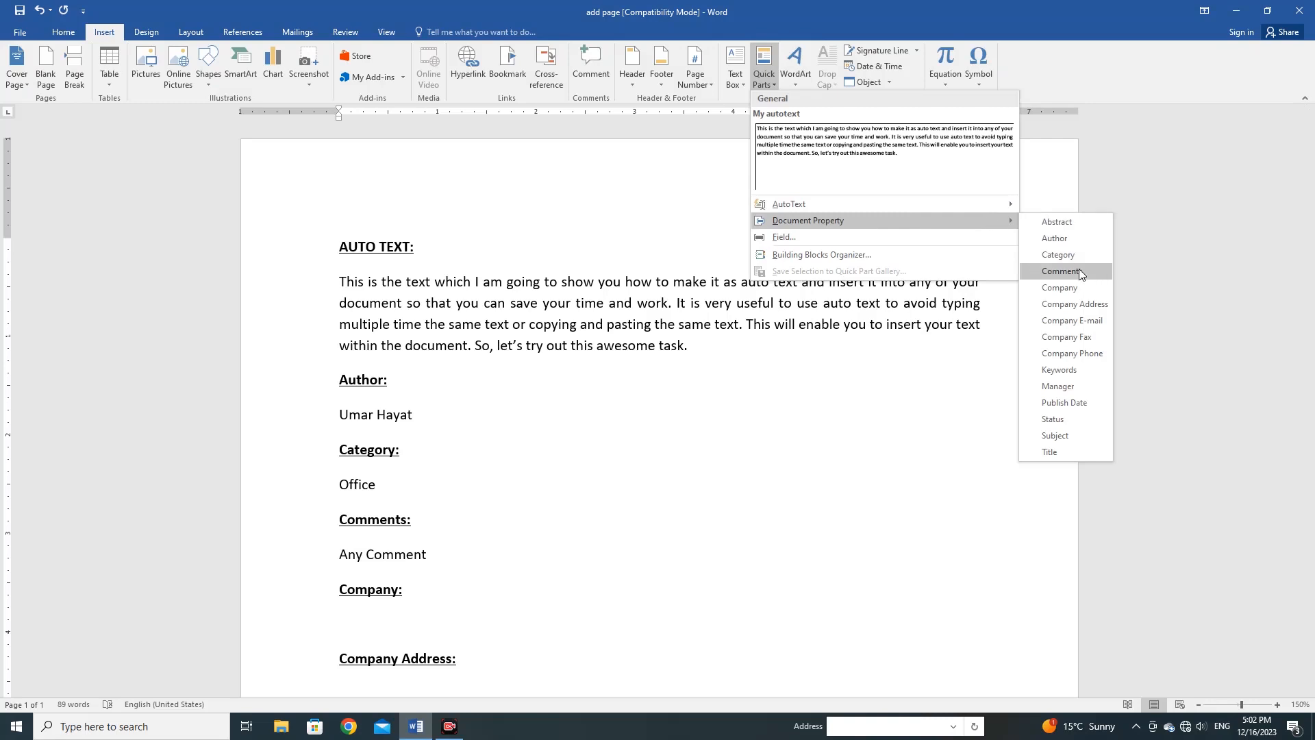
click(1076, 289)
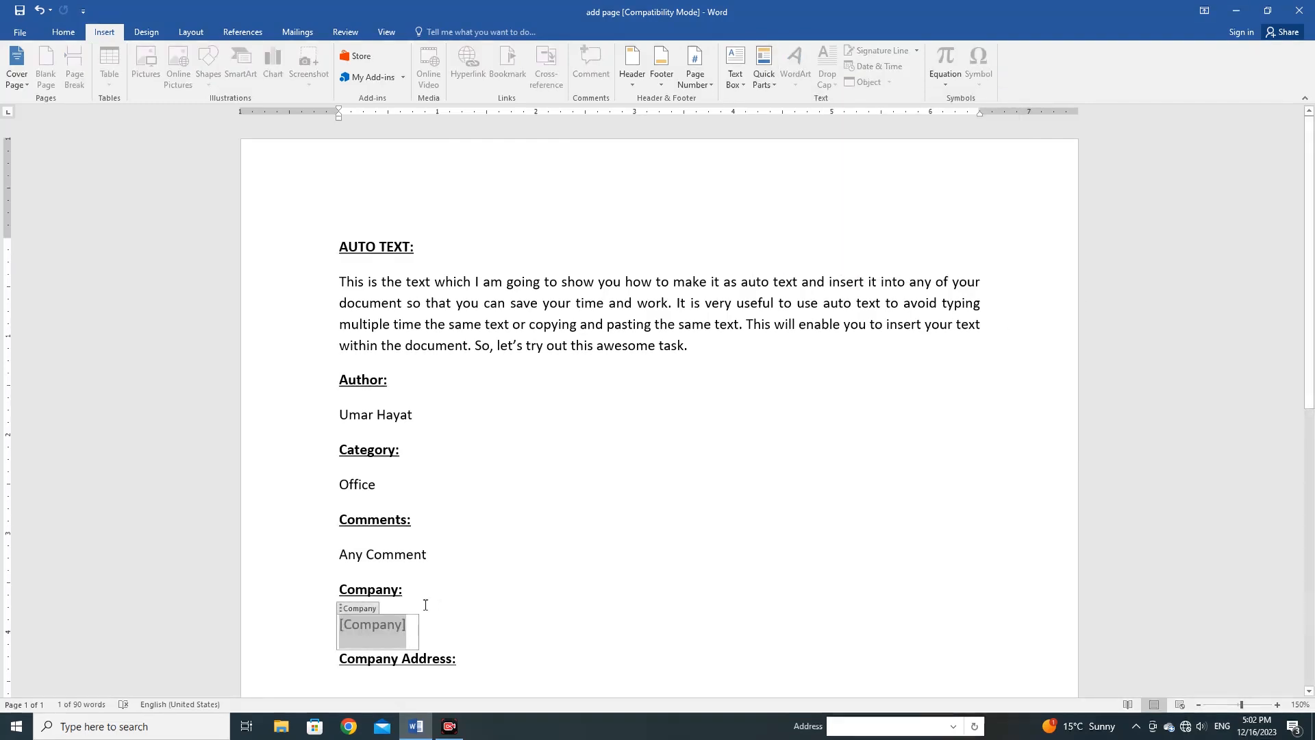
text(Technical Box)
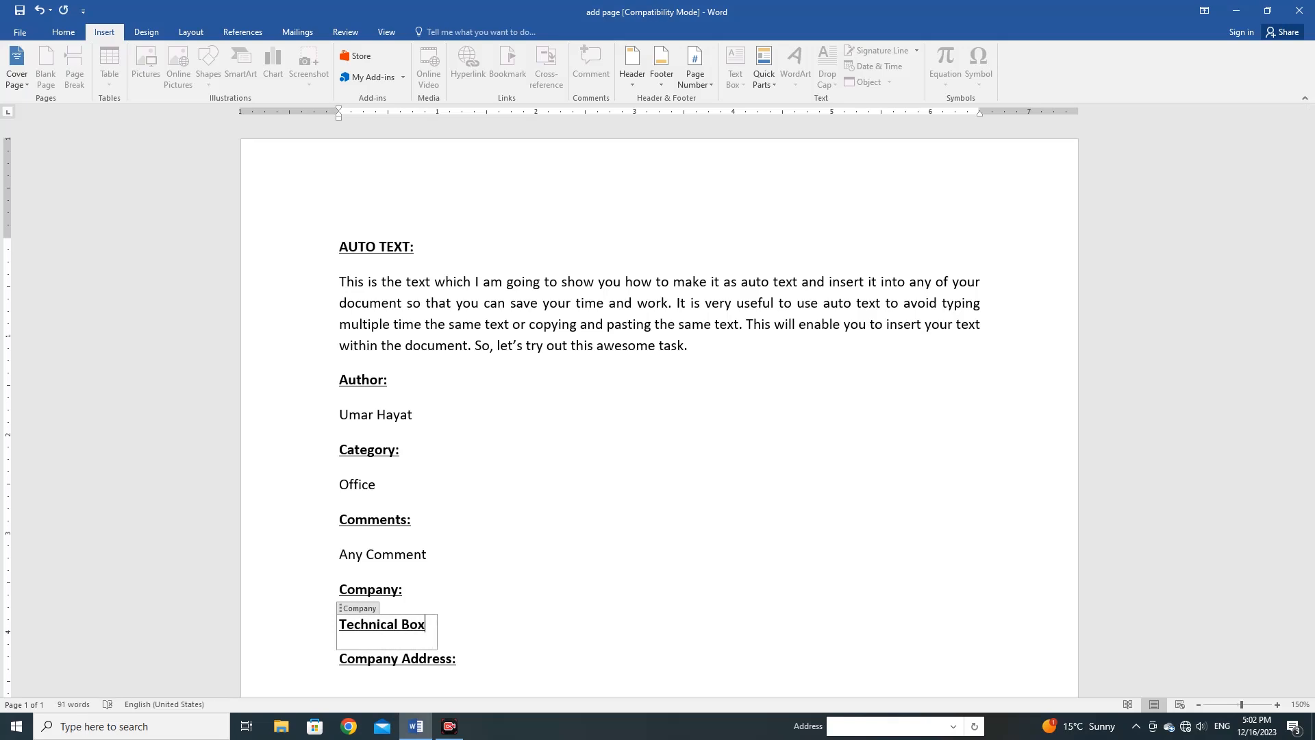
click(527, 609)
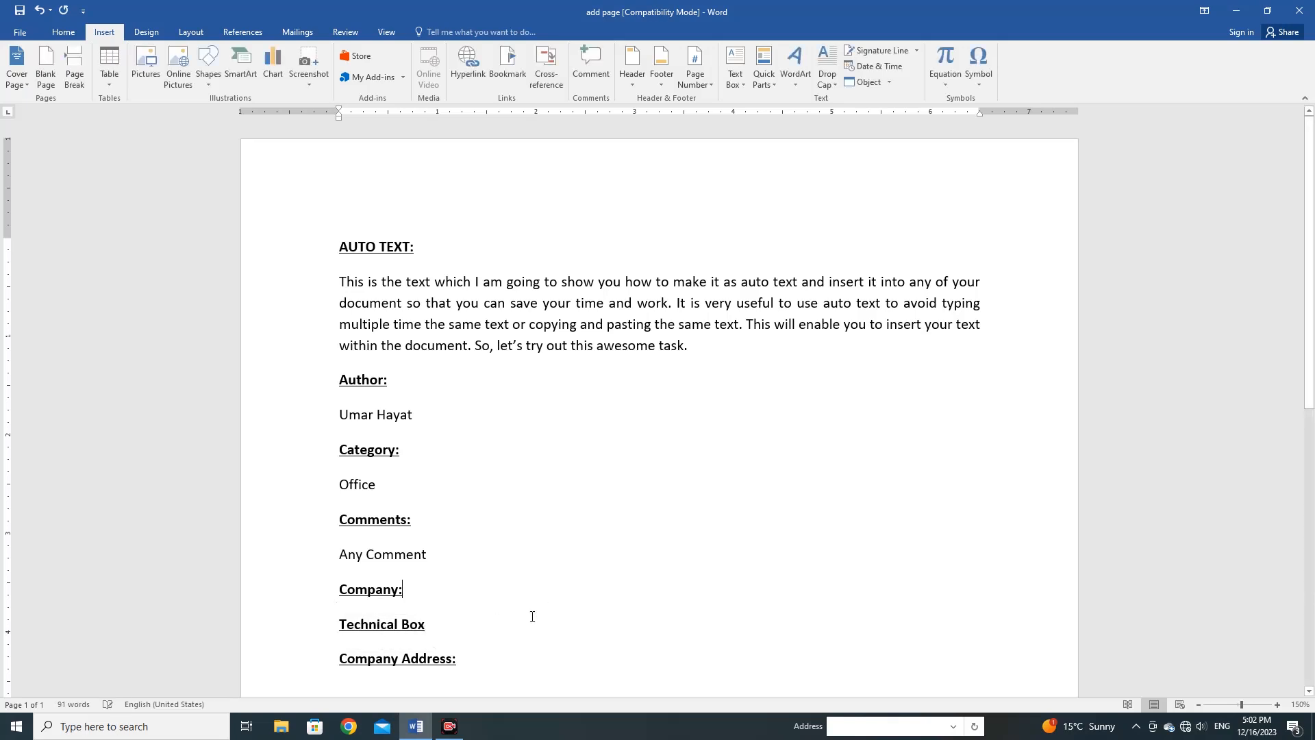
- Insert the Company Address document property on the empty line under the Company Address heading and enter the company's address
scroll(417, 630, down, 2)
click(341, 587)
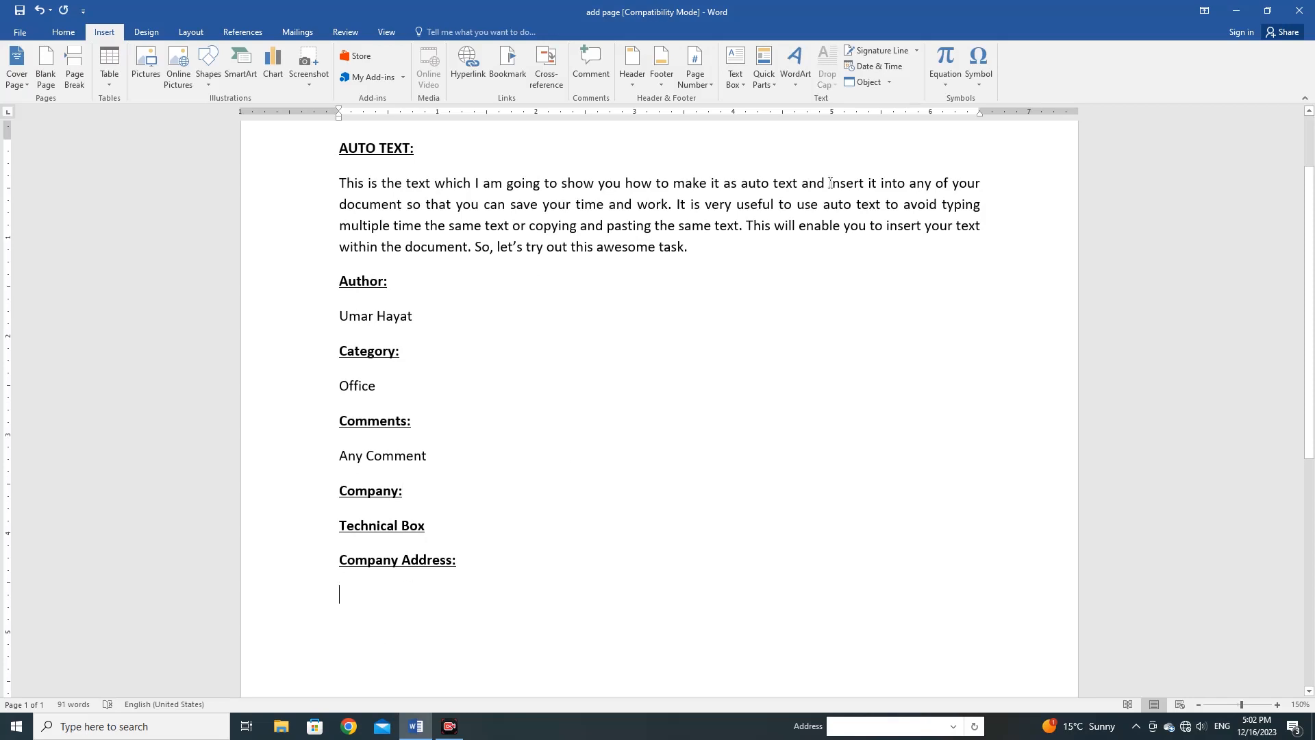
click(778, 91)
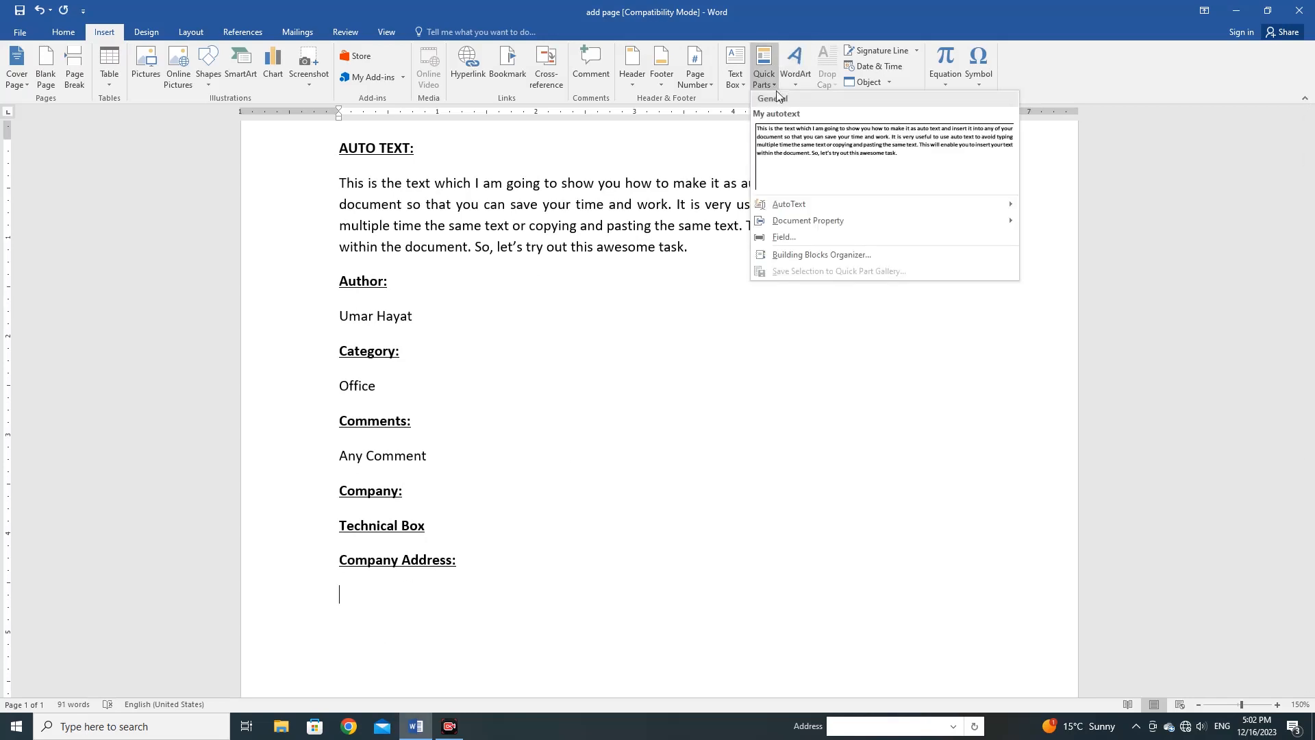
mouse_move(869, 220)
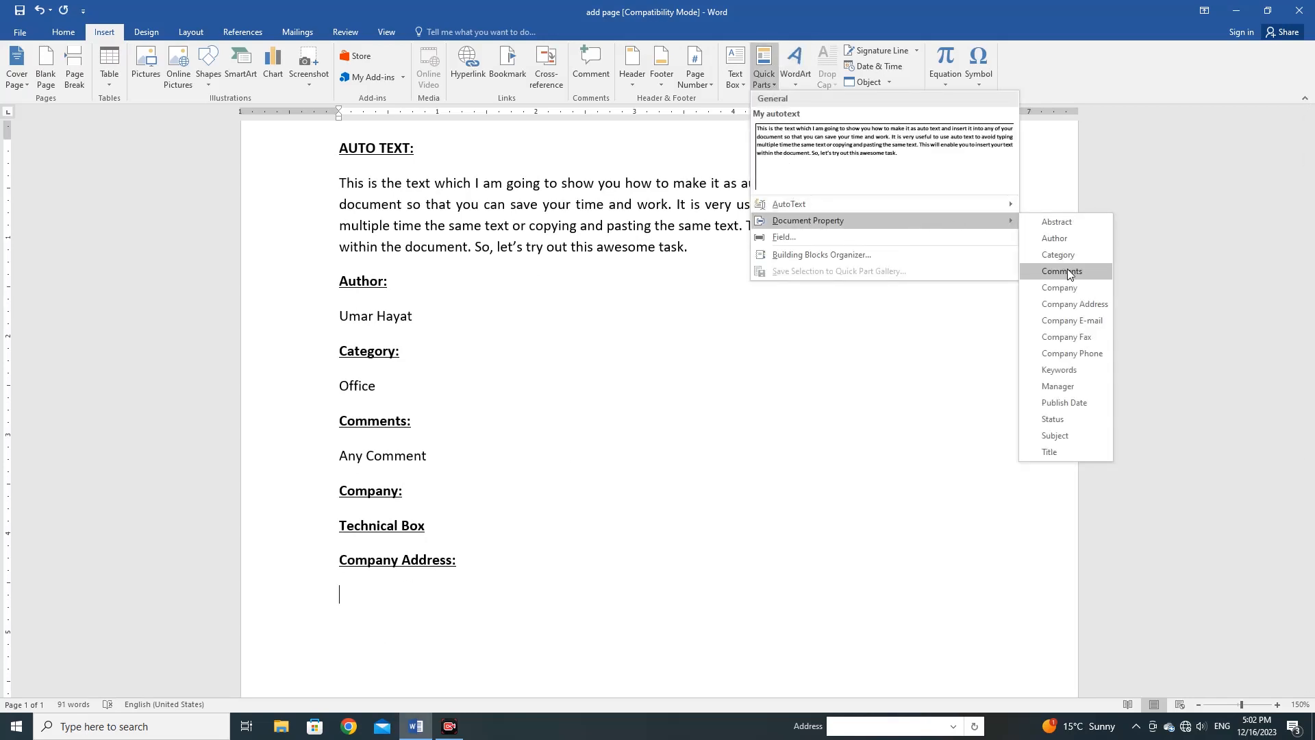
click(1071, 305)
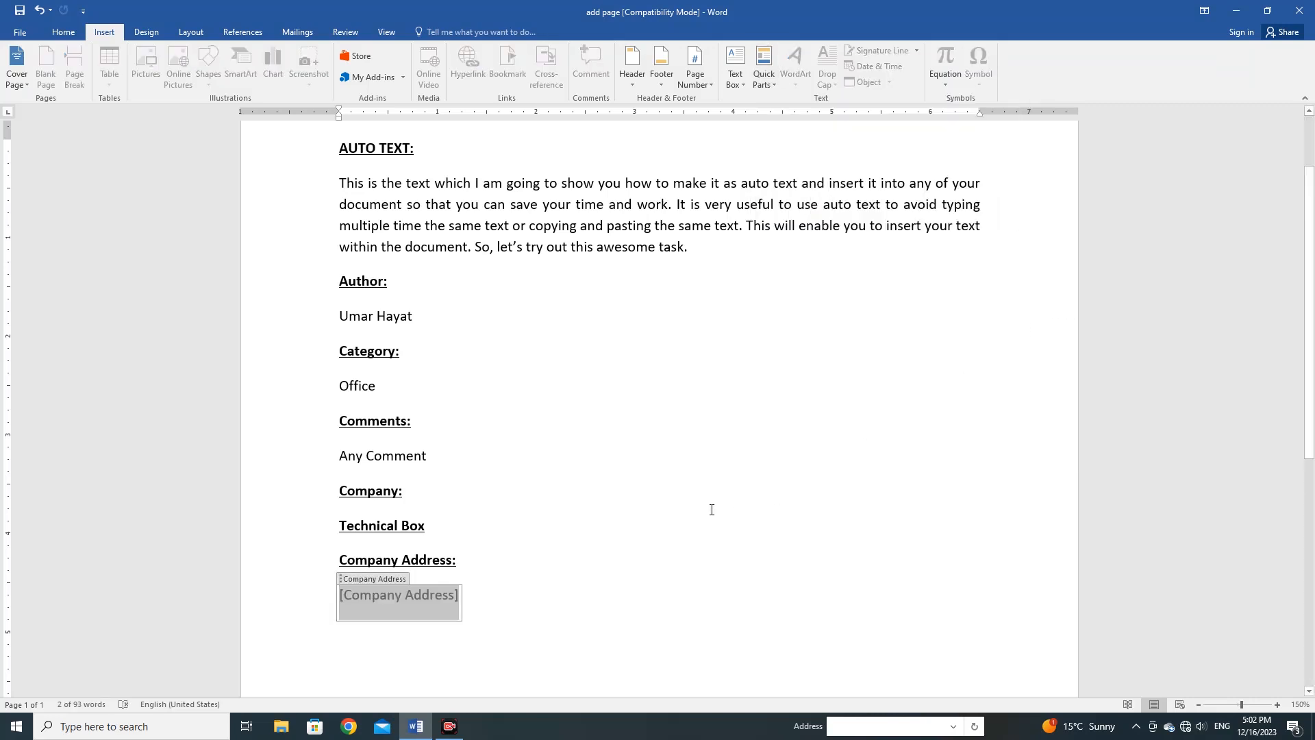
text(Near )
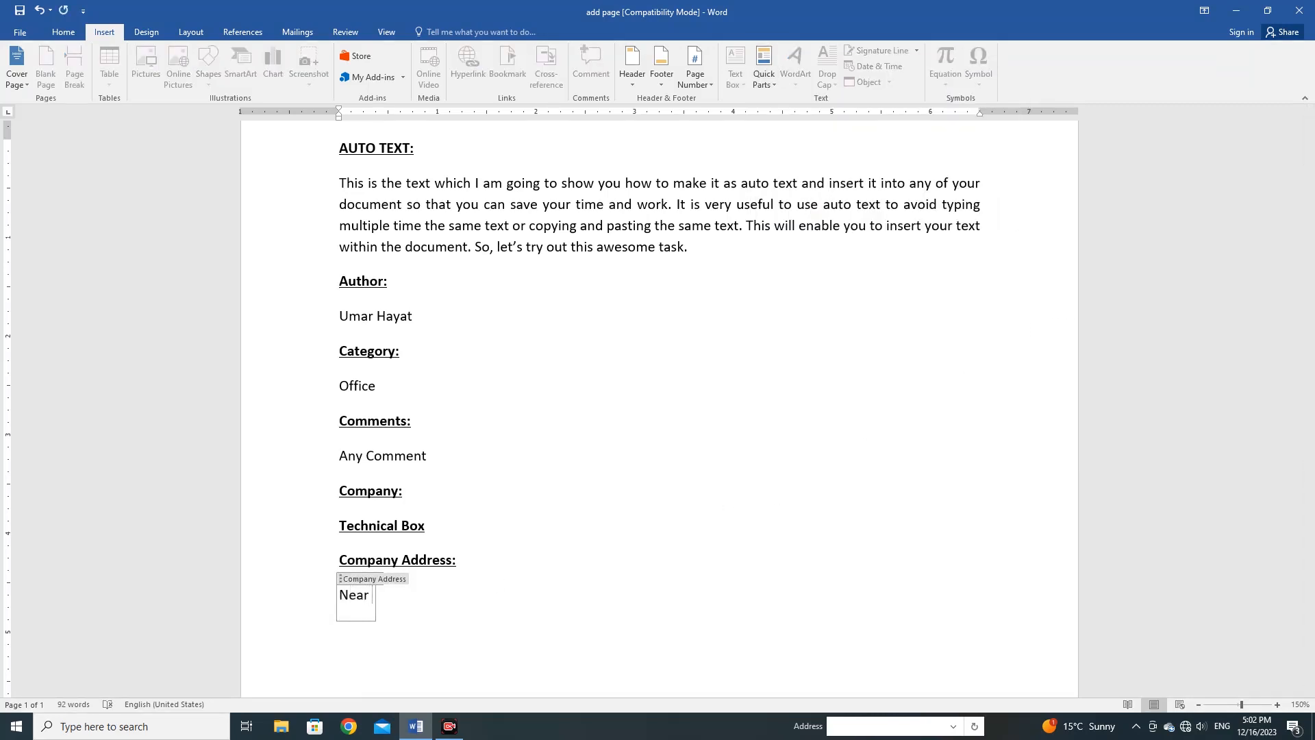
text(Kacheri Chowk LMQ)
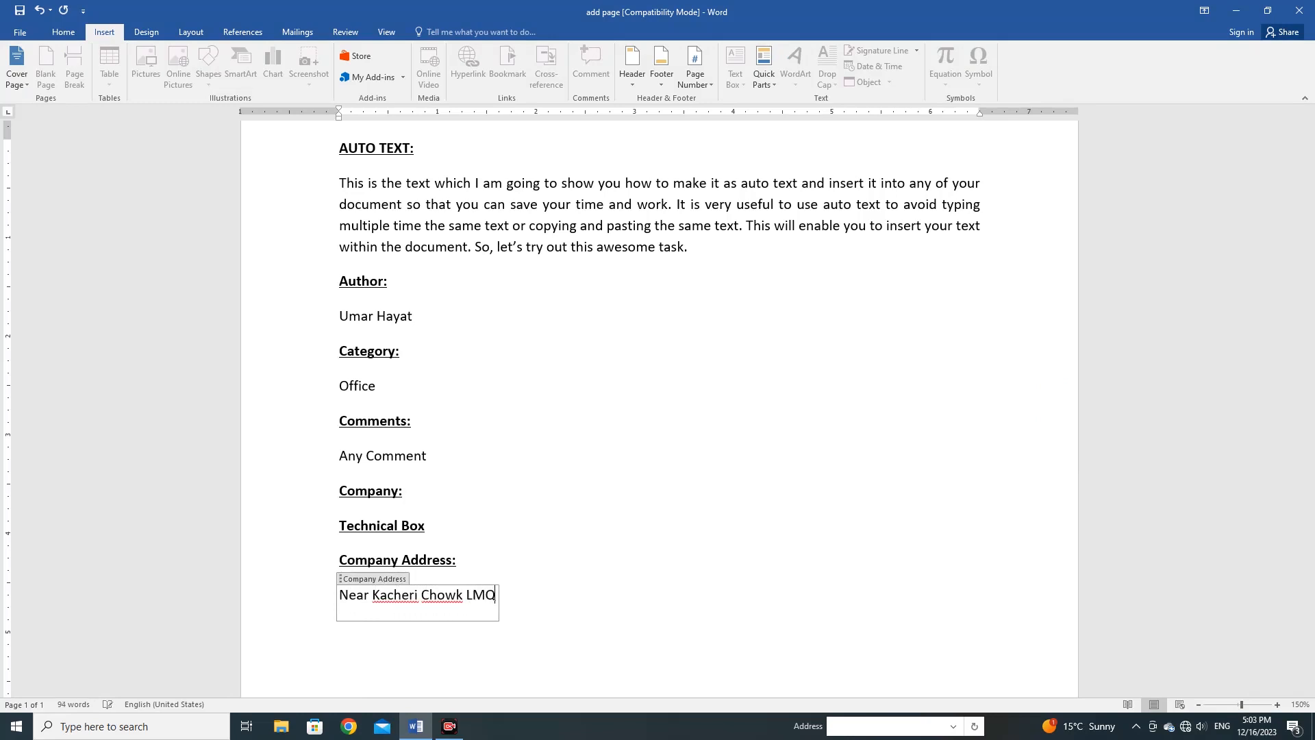
text( Road, Multan)
click(412, 558)
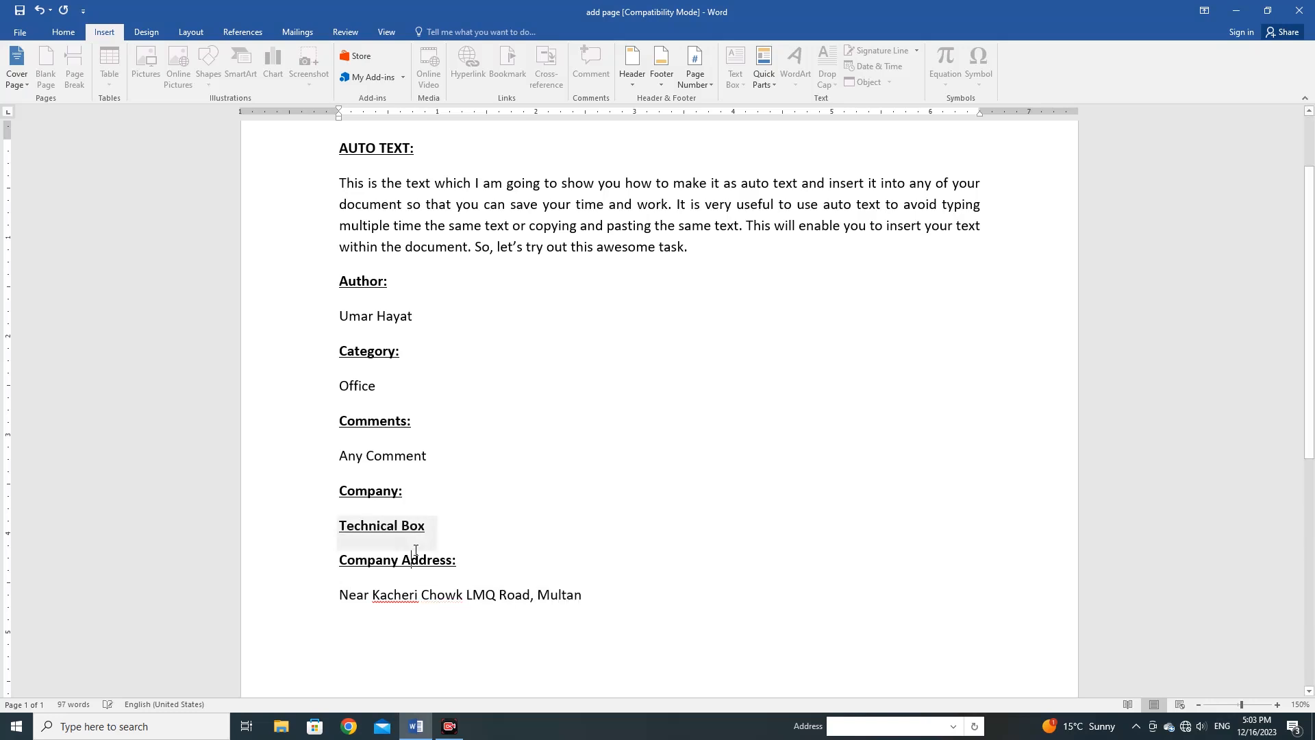
- Close the document and save the modified building blocks to "Building Blocks"
scroll(481, 481, up, 2)
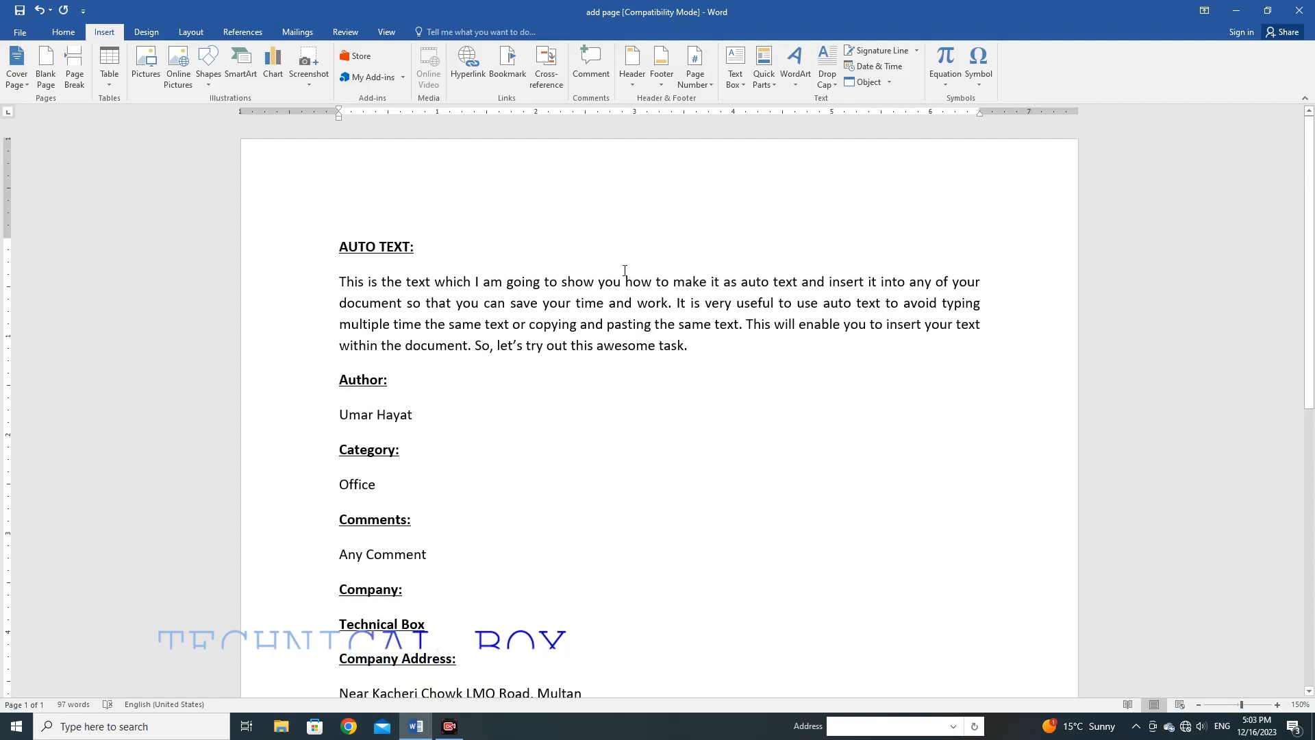
click(584, 291)
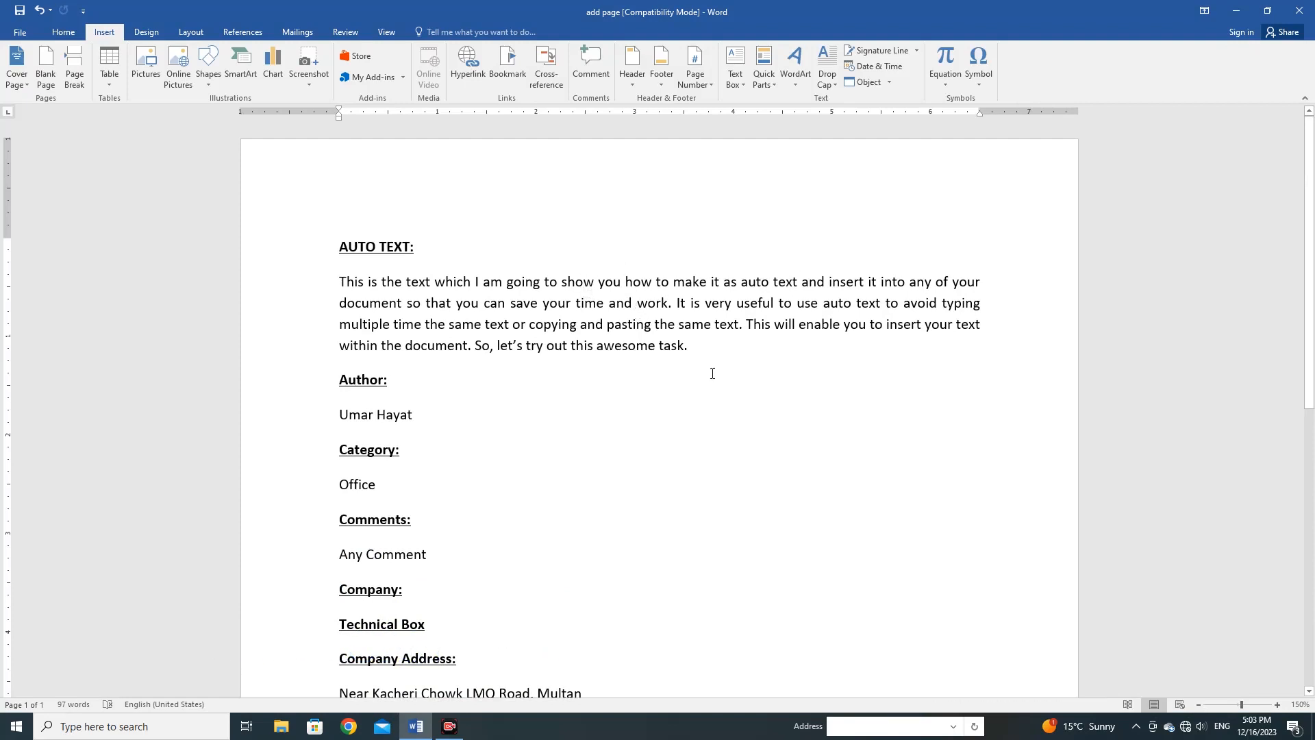
click(1307, 15)
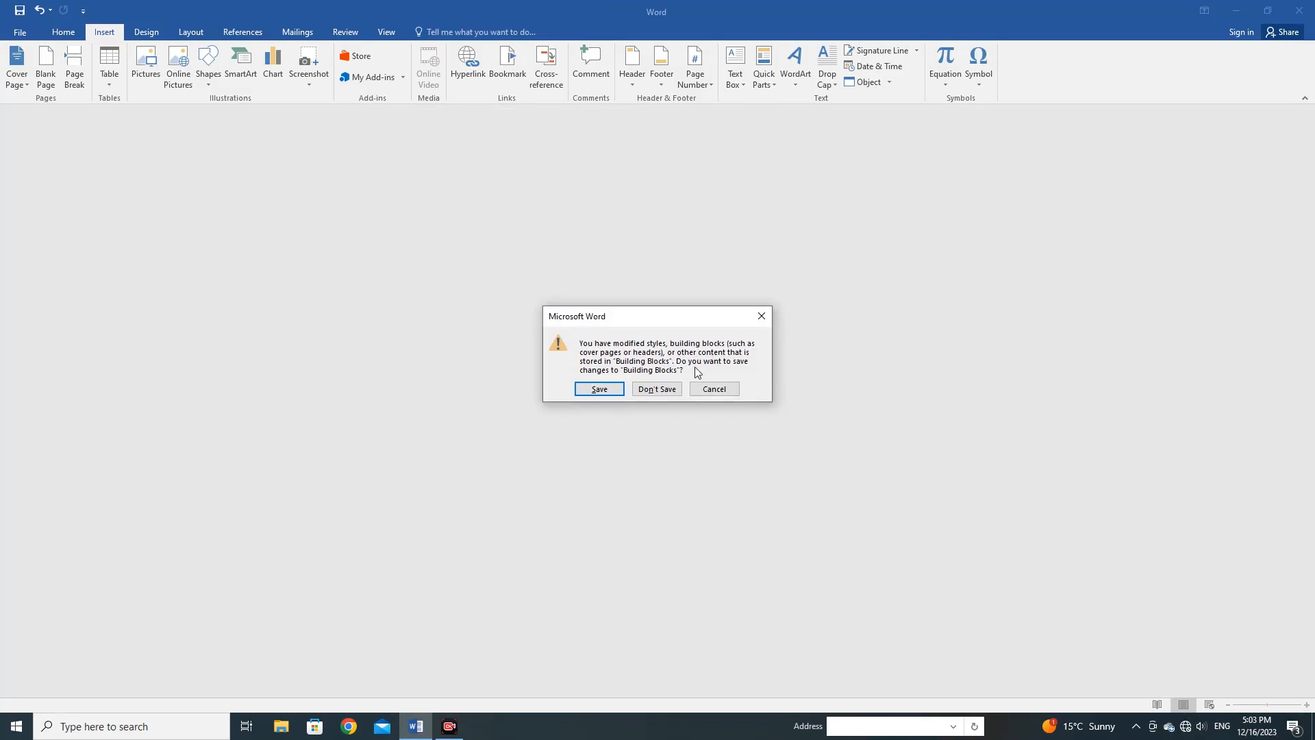
click(600, 390)
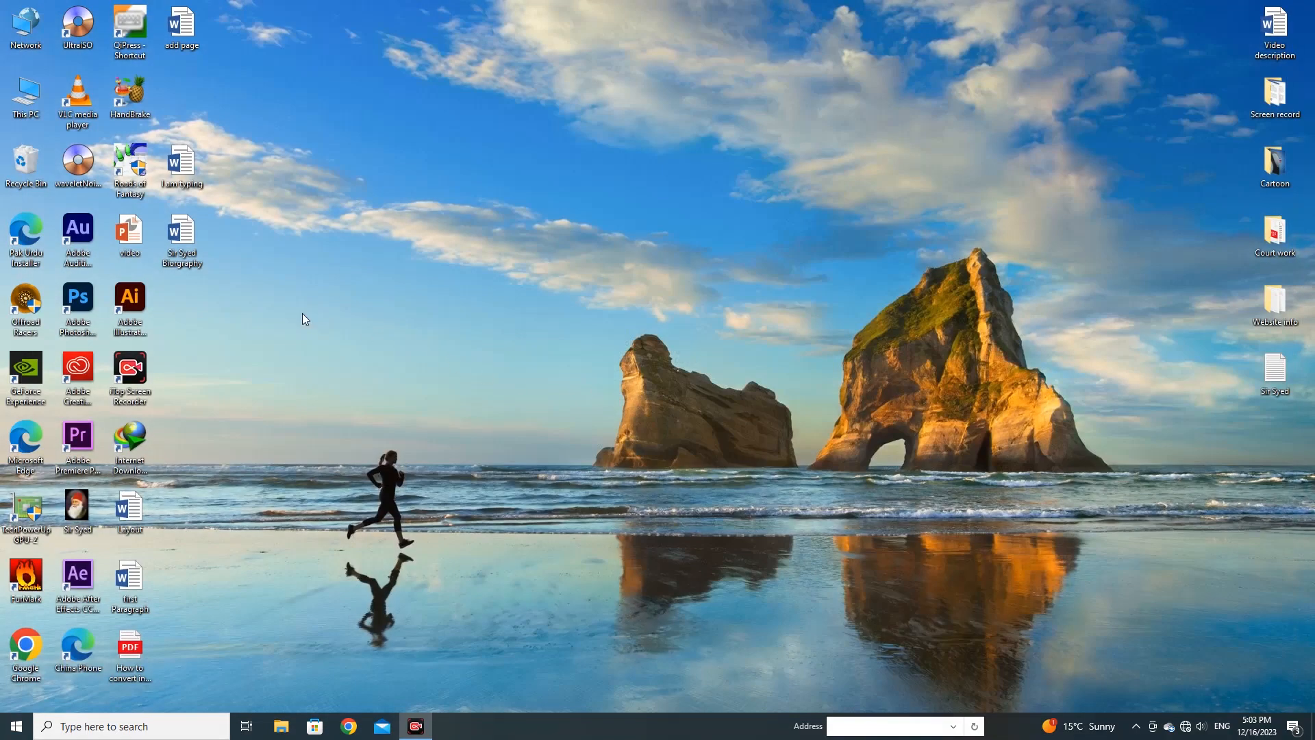
- Create a new Microsoft Word document named "text" on the desktop and open it
right_click(357, 209)
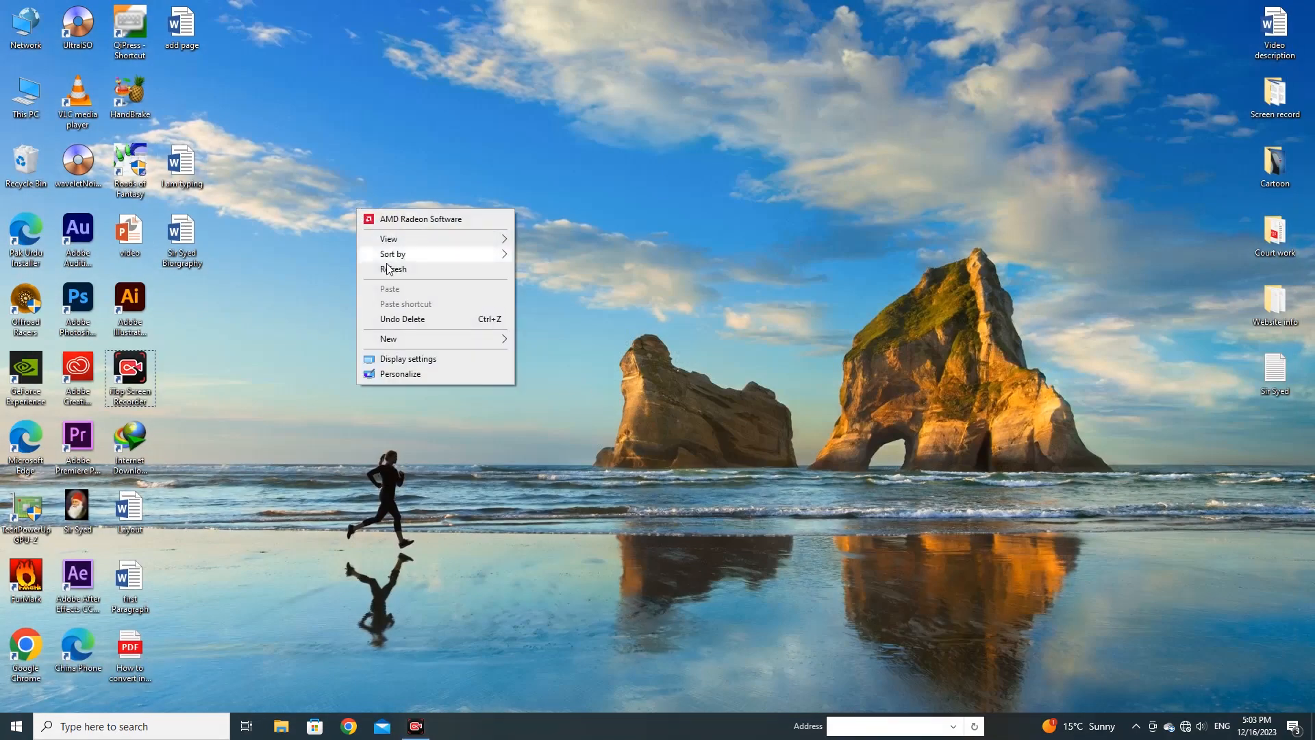
mouse_move(446, 340)
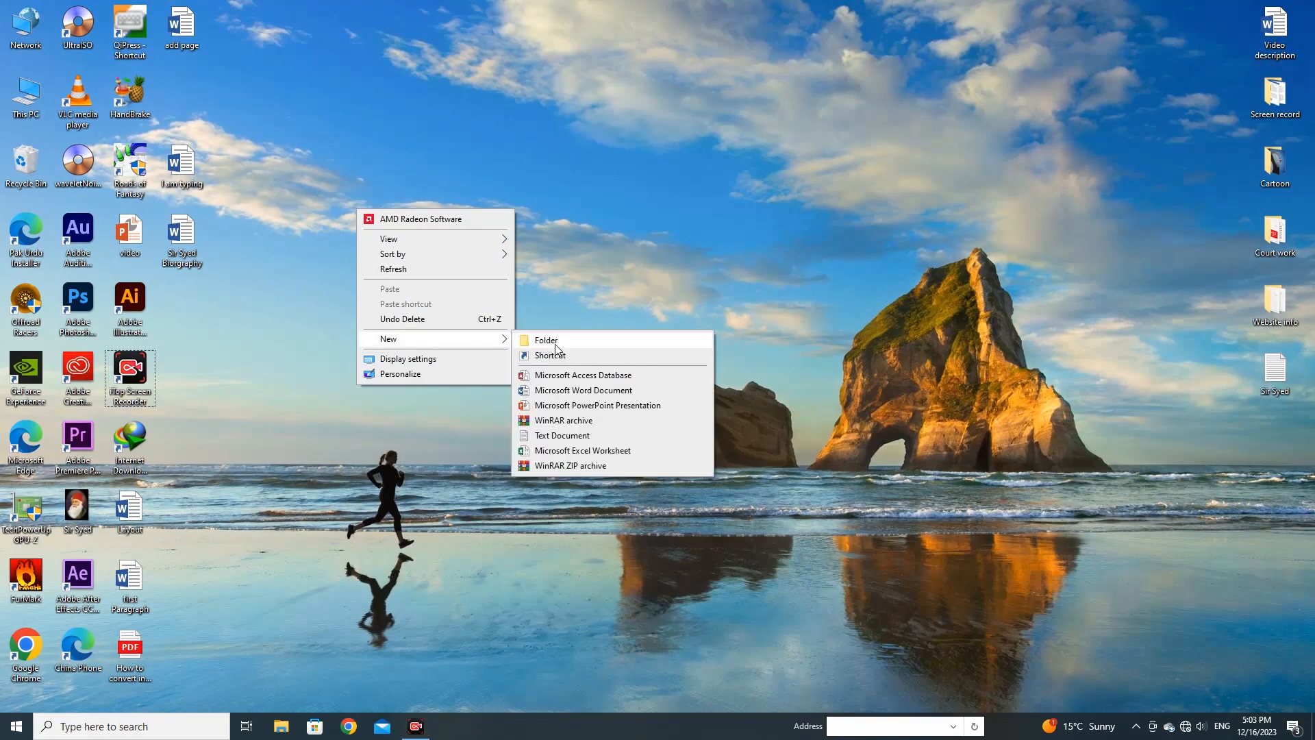
click(579, 394)
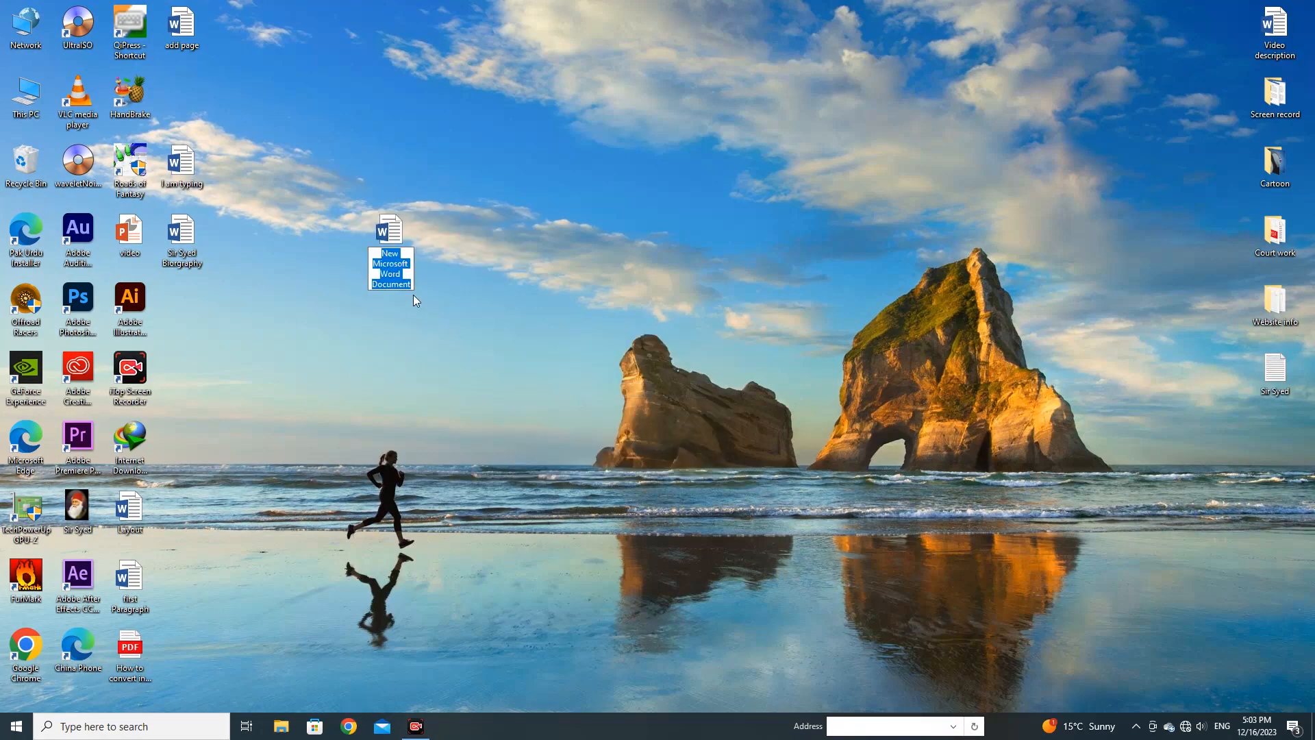
text(text)
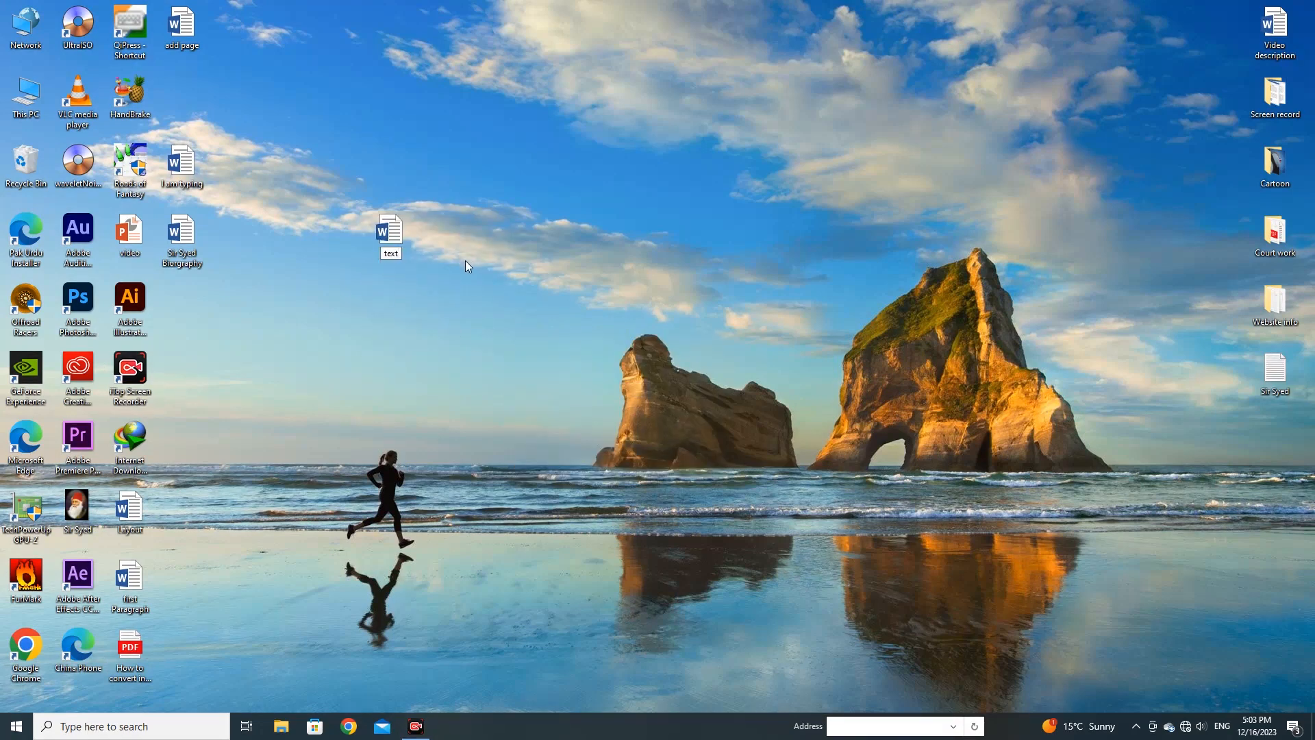
double_click(380, 245)
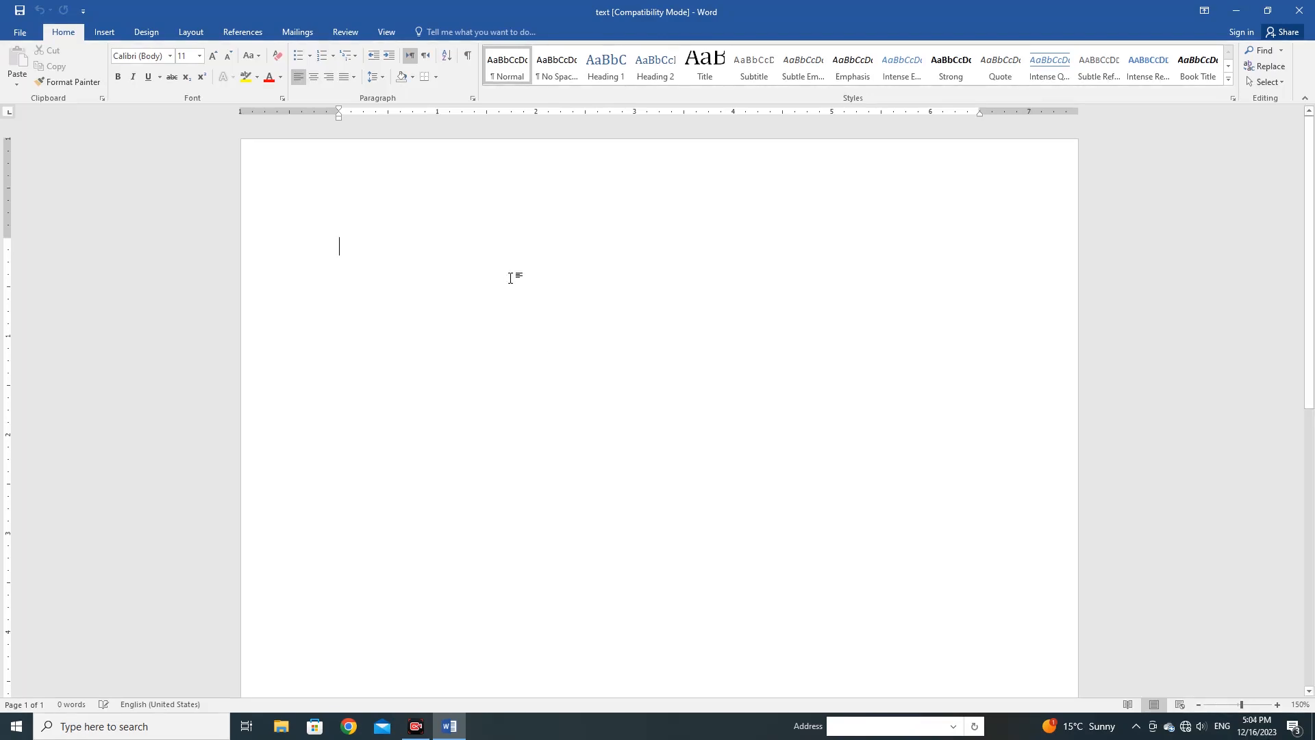
- Insert the saved "My autotext" Quick Part into the blank document
click(105, 32)
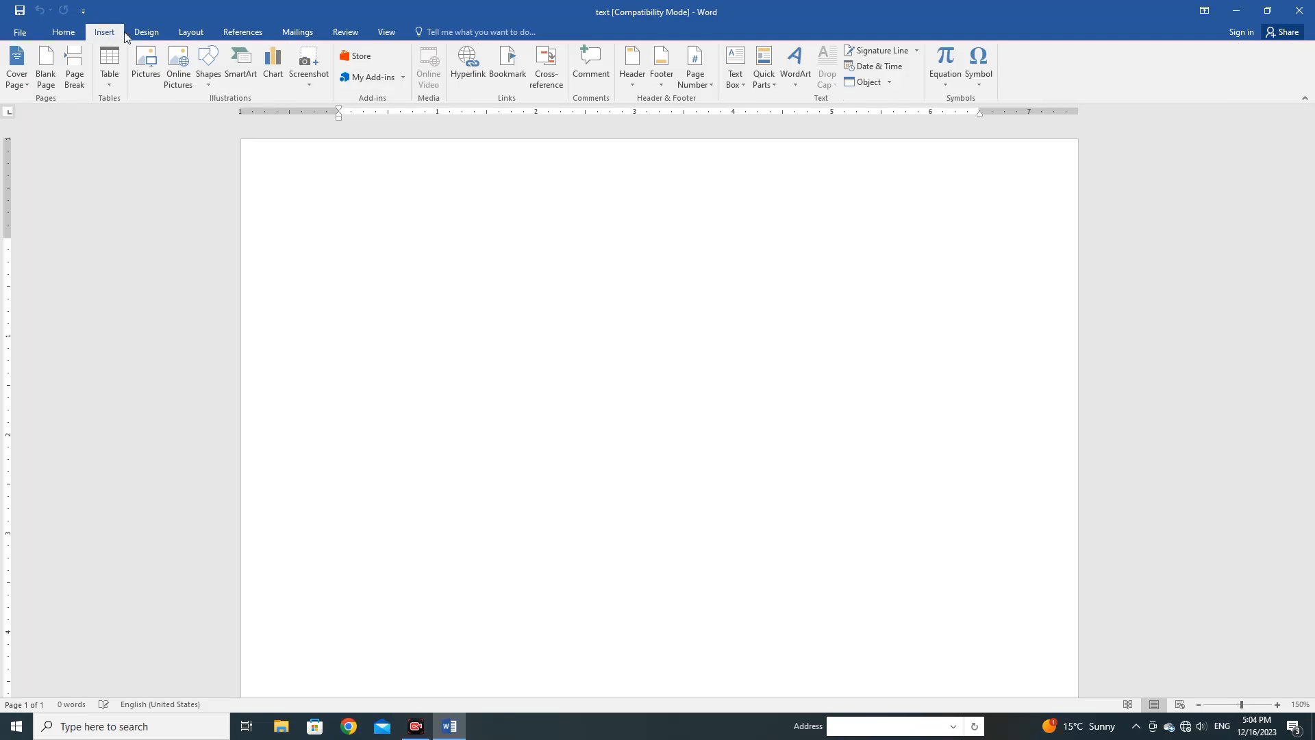
click(775, 86)
click(787, 140)
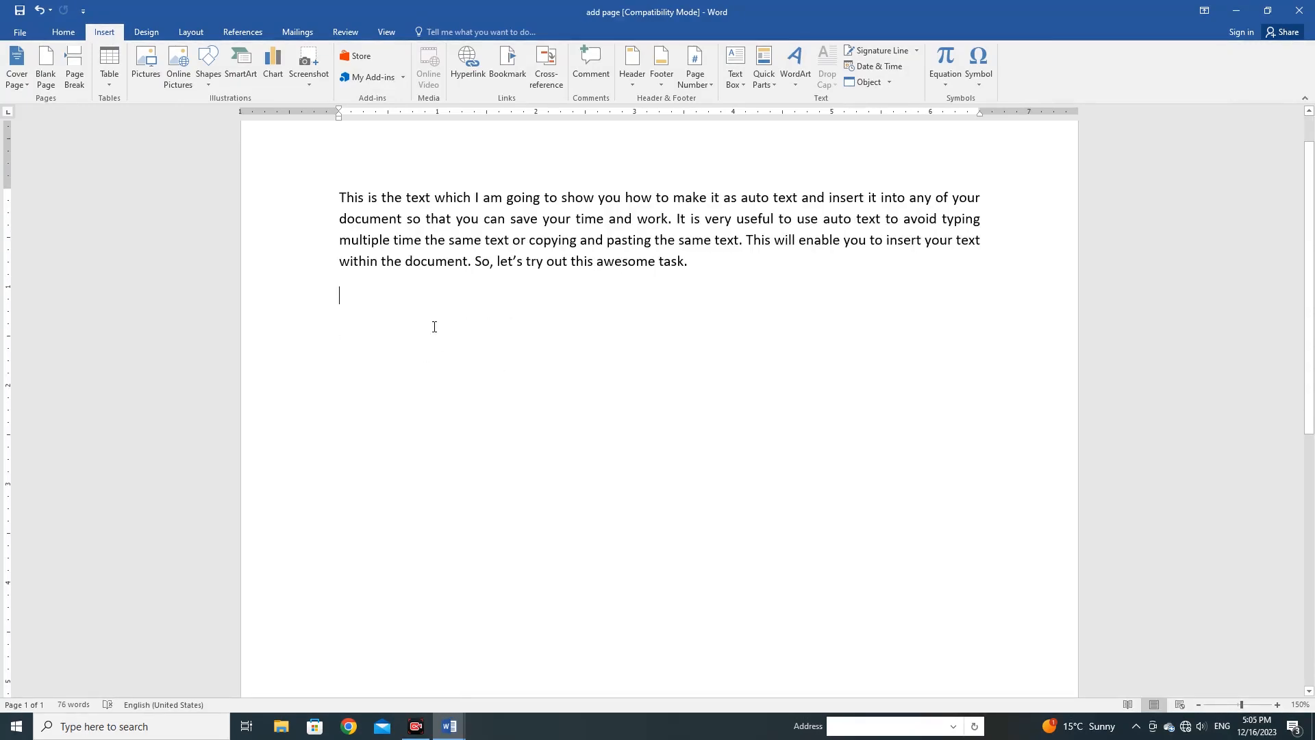
- Add an empty line below the auto text paragraph and insert the Author document property there
key(Return)
click(746, 85)
click(774, 82)
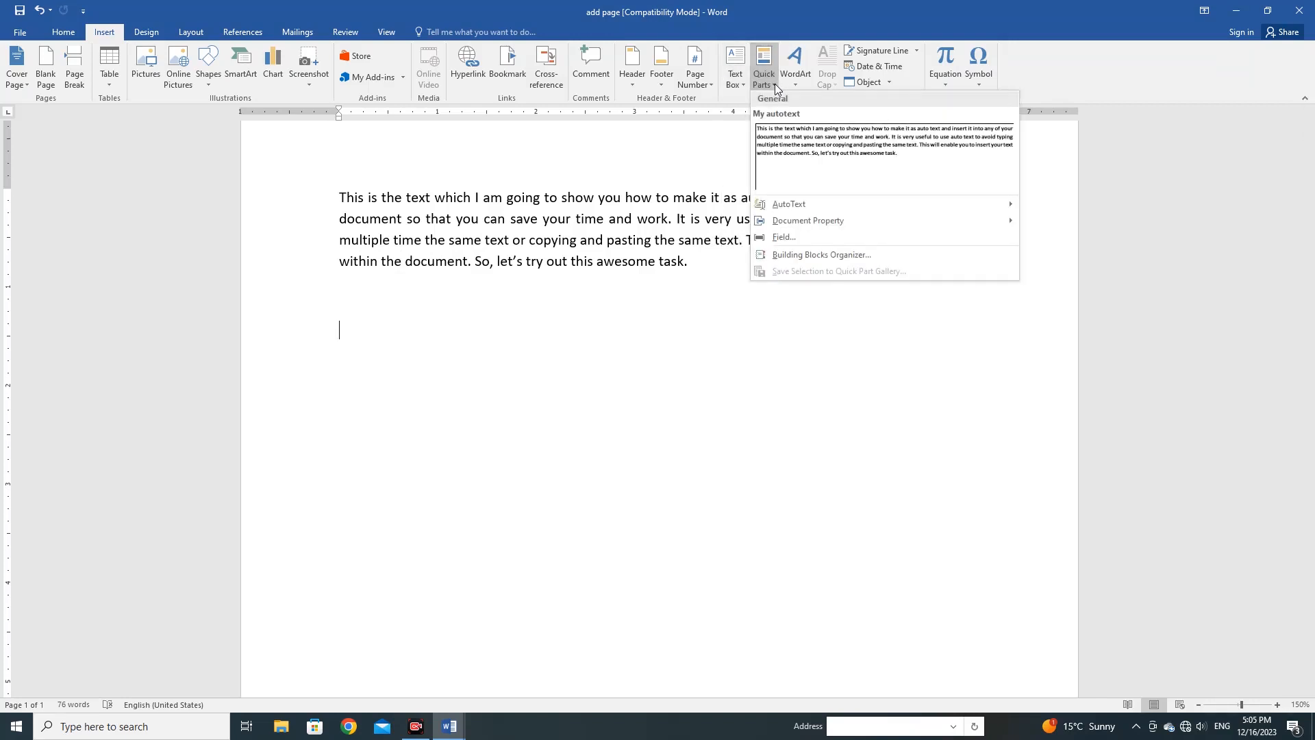
mouse_move(956, 224)
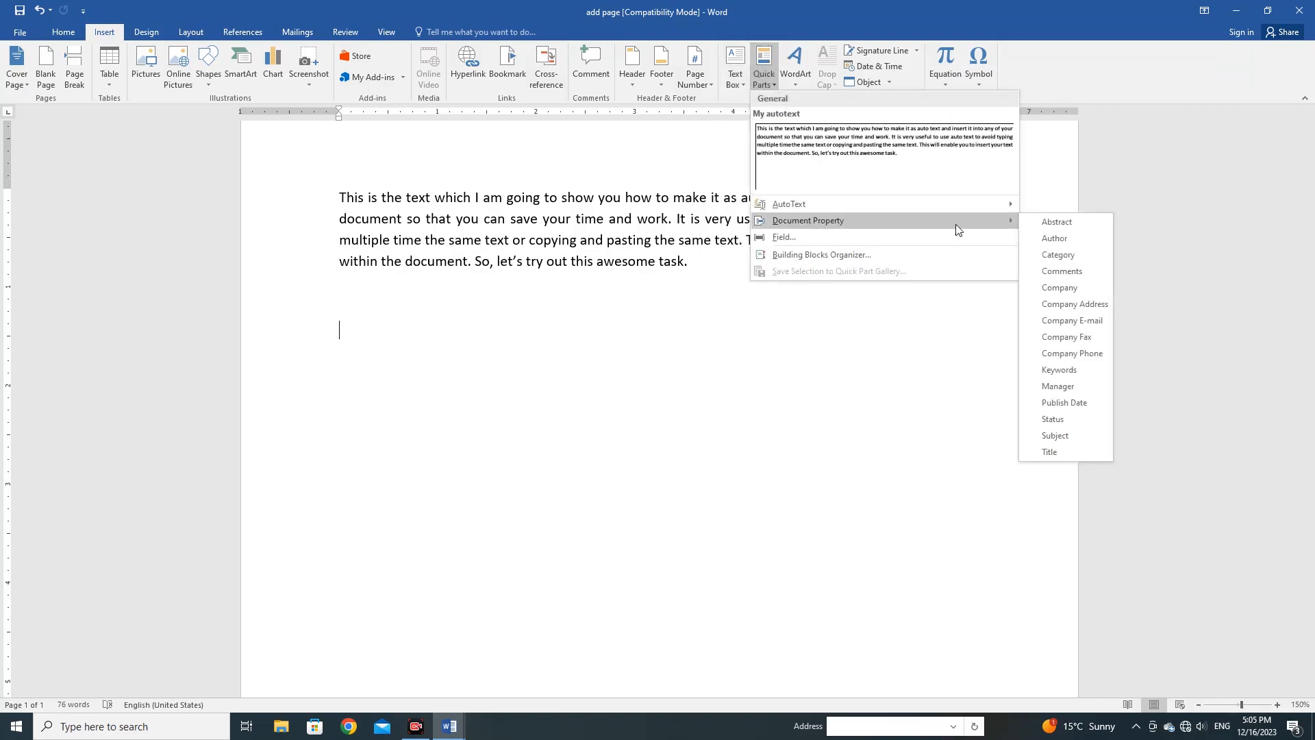
click(1067, 240)
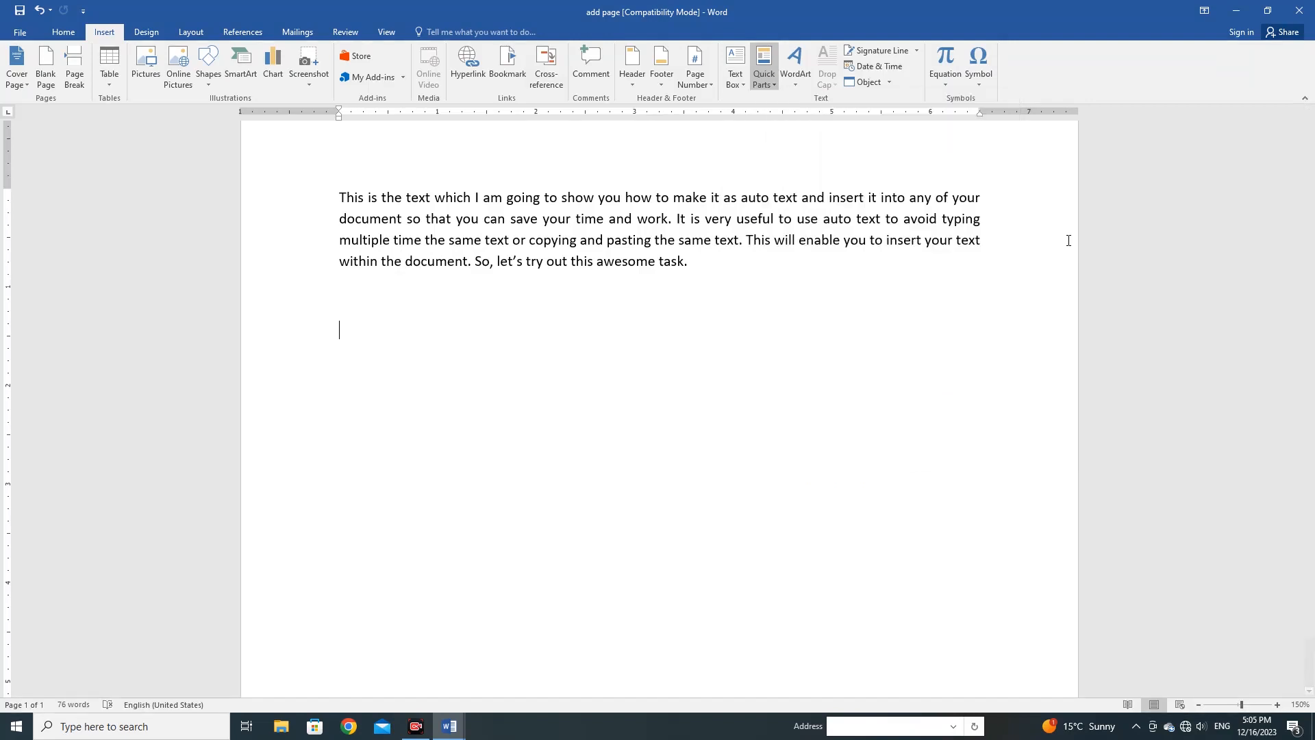
- Insert the Category document property on a new line below the author's name
click(426, 367)
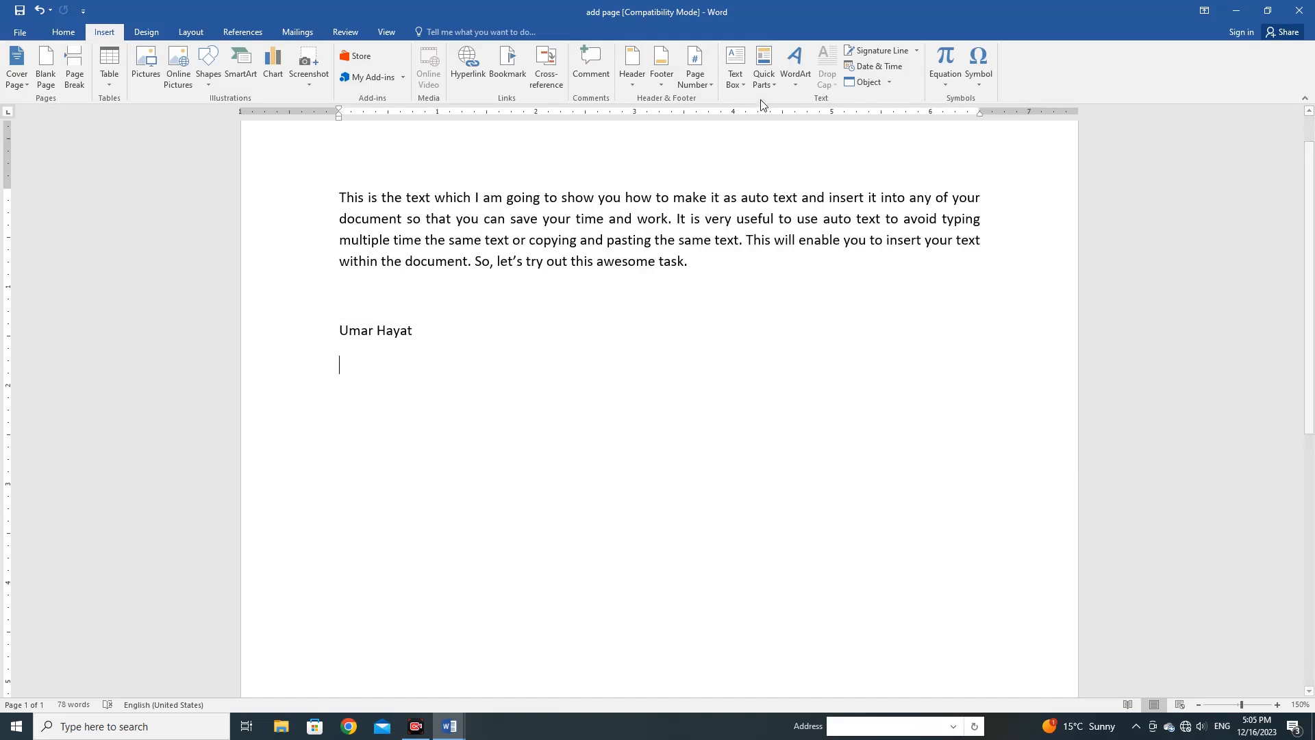
click(777, 85)
mouse_move(807, 218)
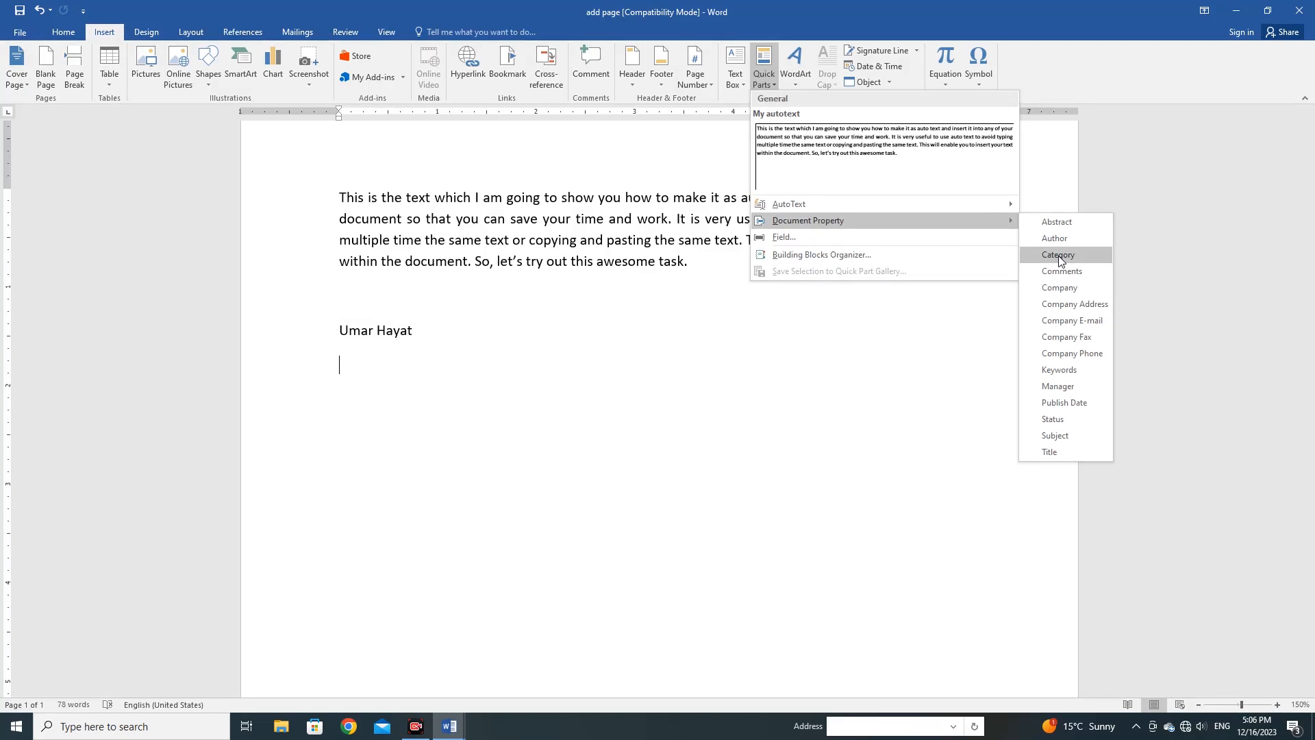
click(1058, 254)
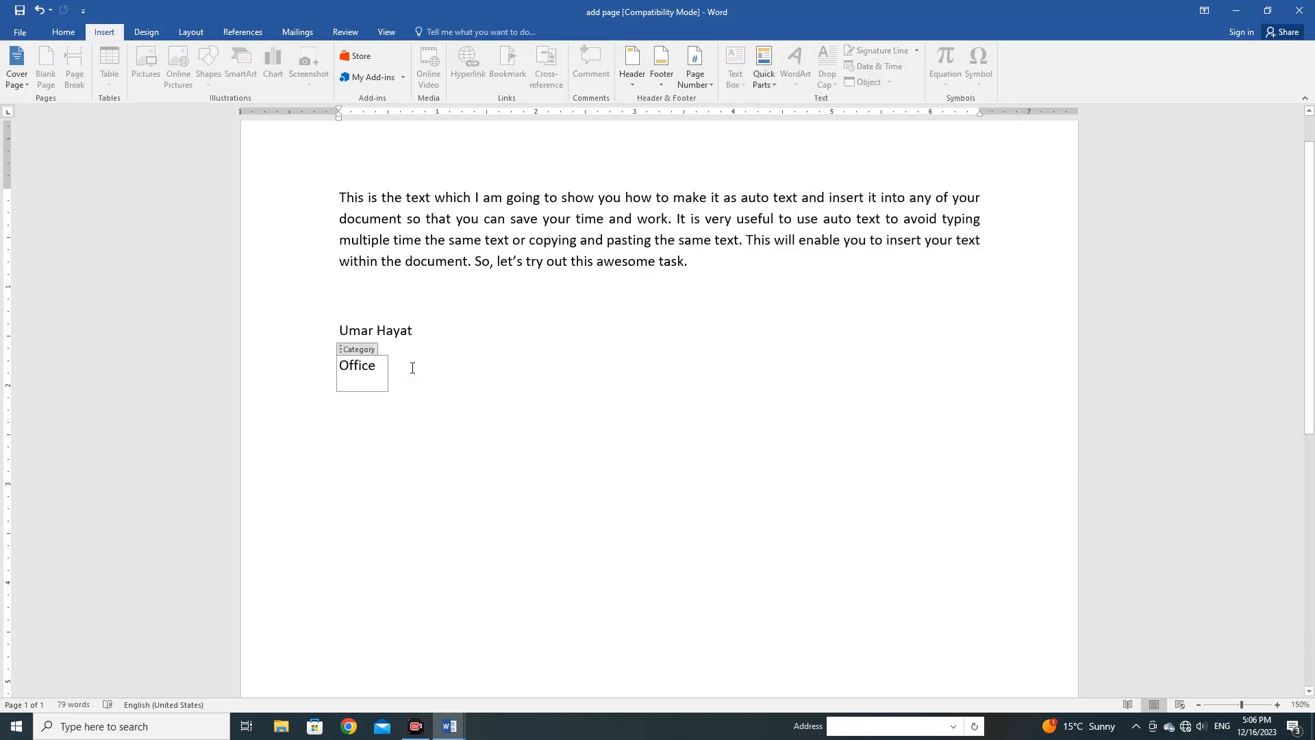
click(342, 350)
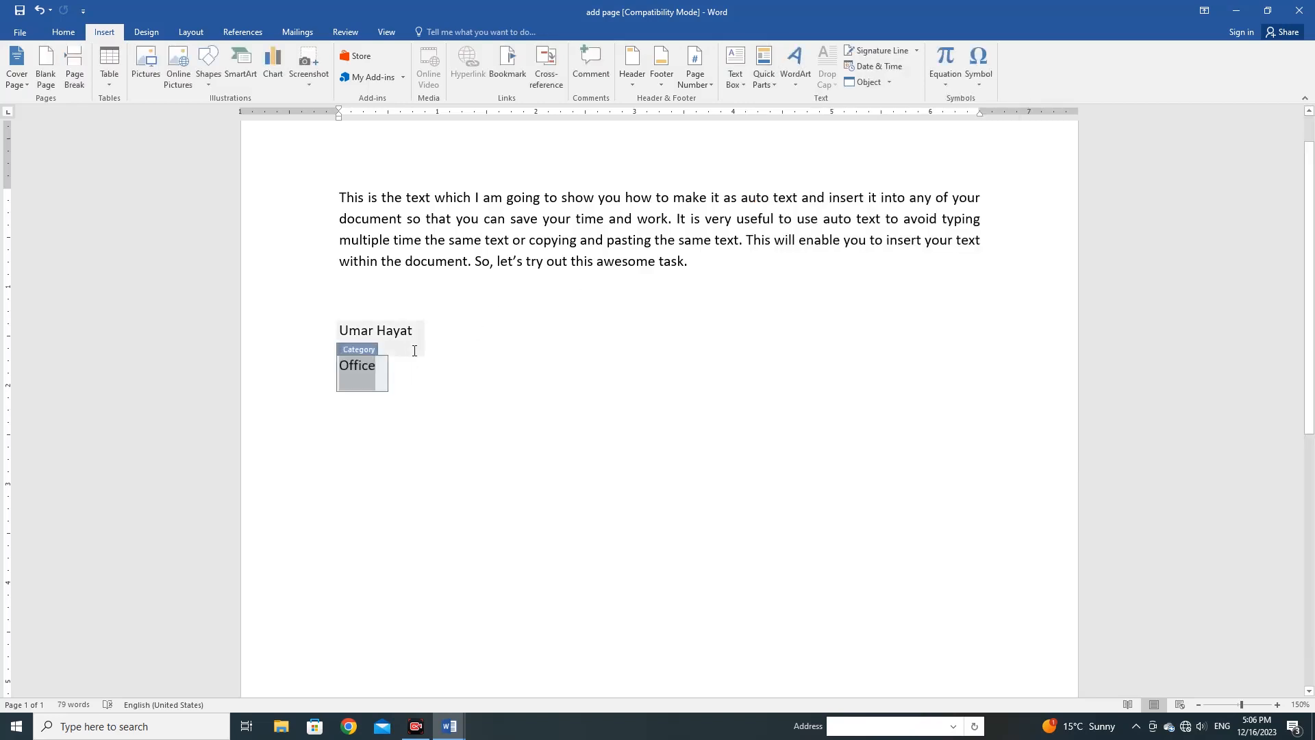
click(415, 345)
- Insert the Comments document property on a new line below the category
click(774, 84)
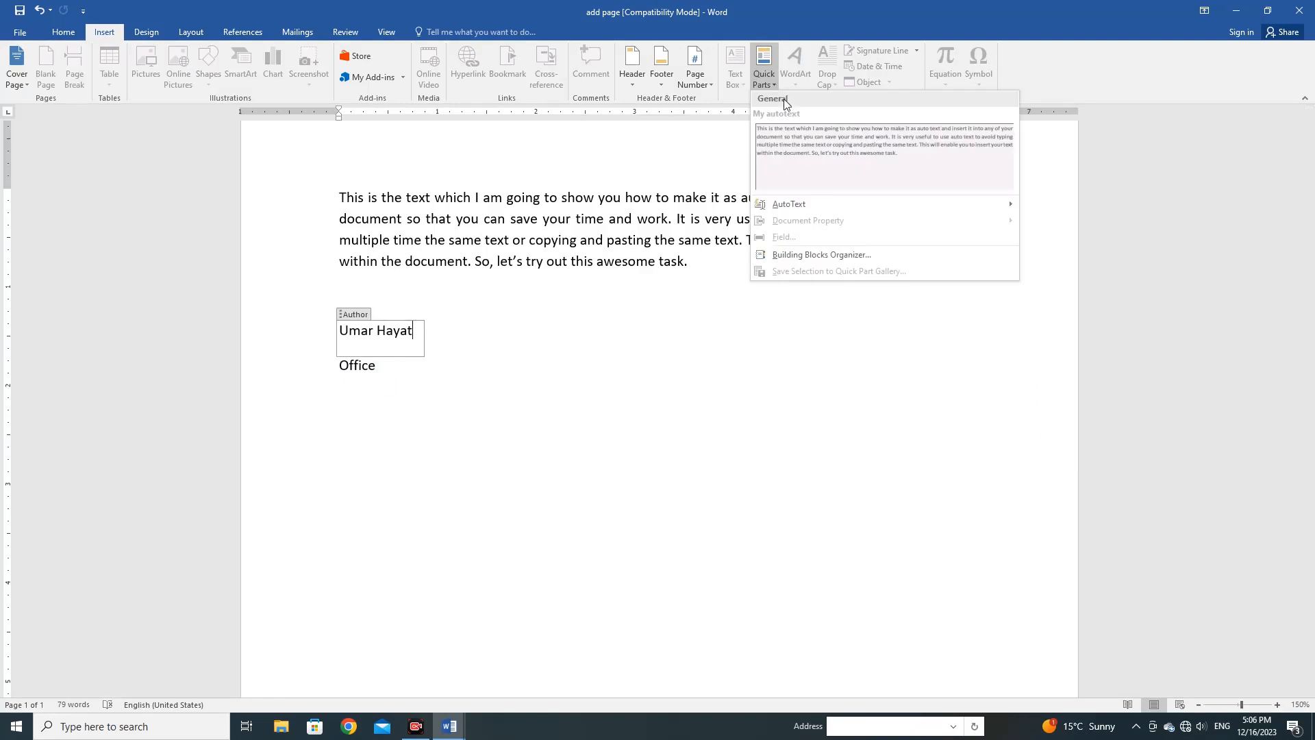
click(384, 419)
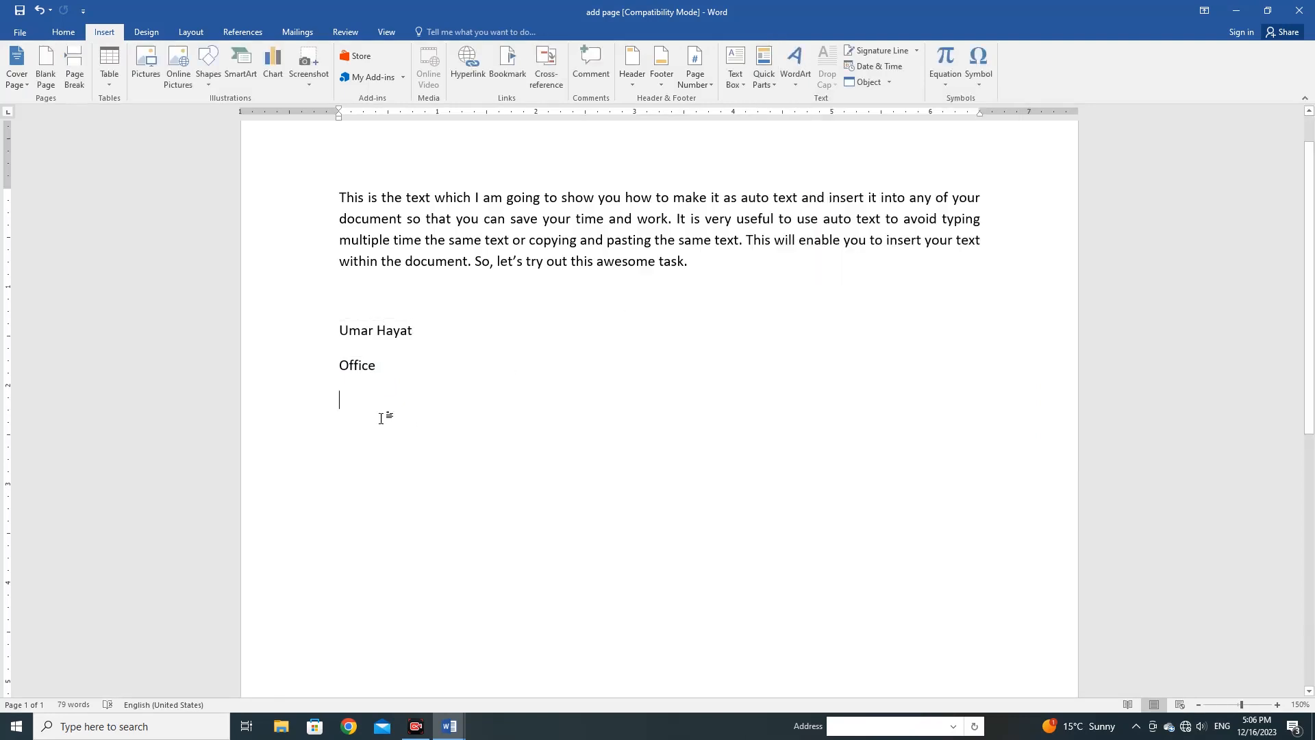
click(775, 85)
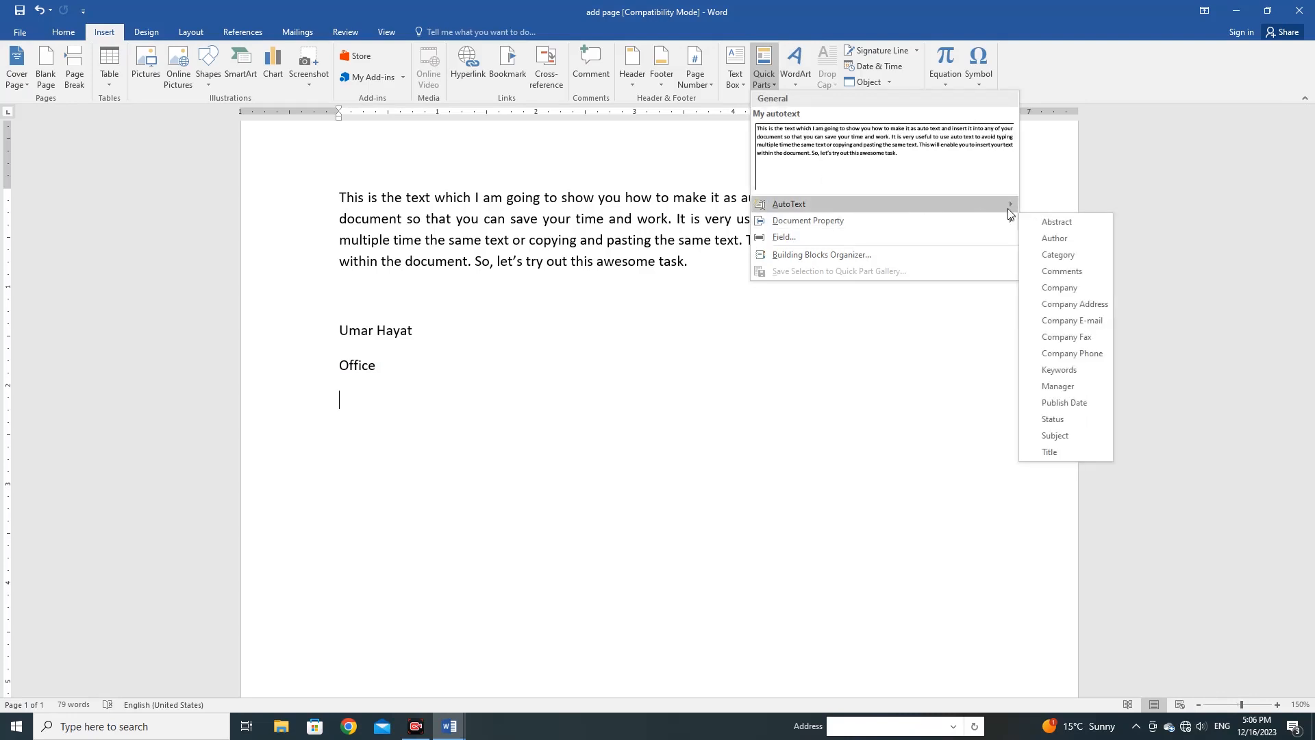
click(1062, 271)
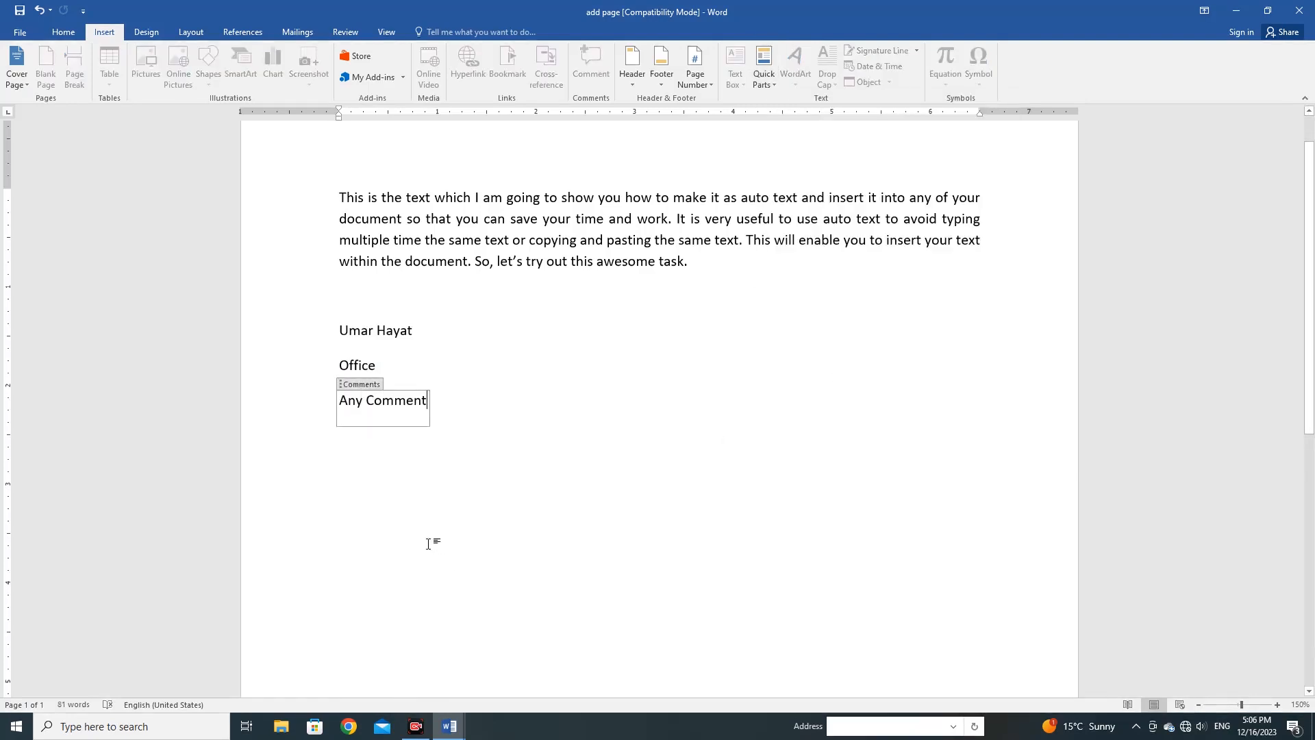
click(494, 409)
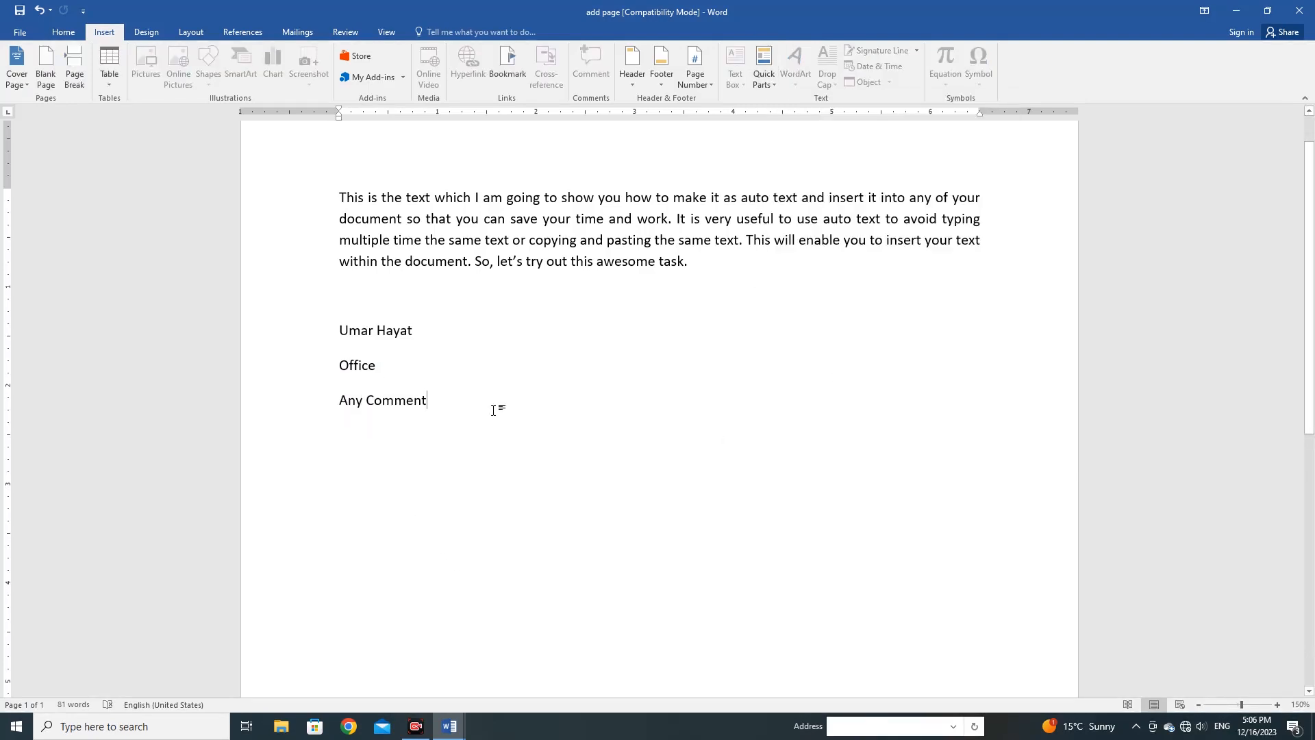
- Show the placement options for the "My autotext" Quick Part and insert it again at the cursor inside the word "awesome"
scroll(477, 361, up, 1)
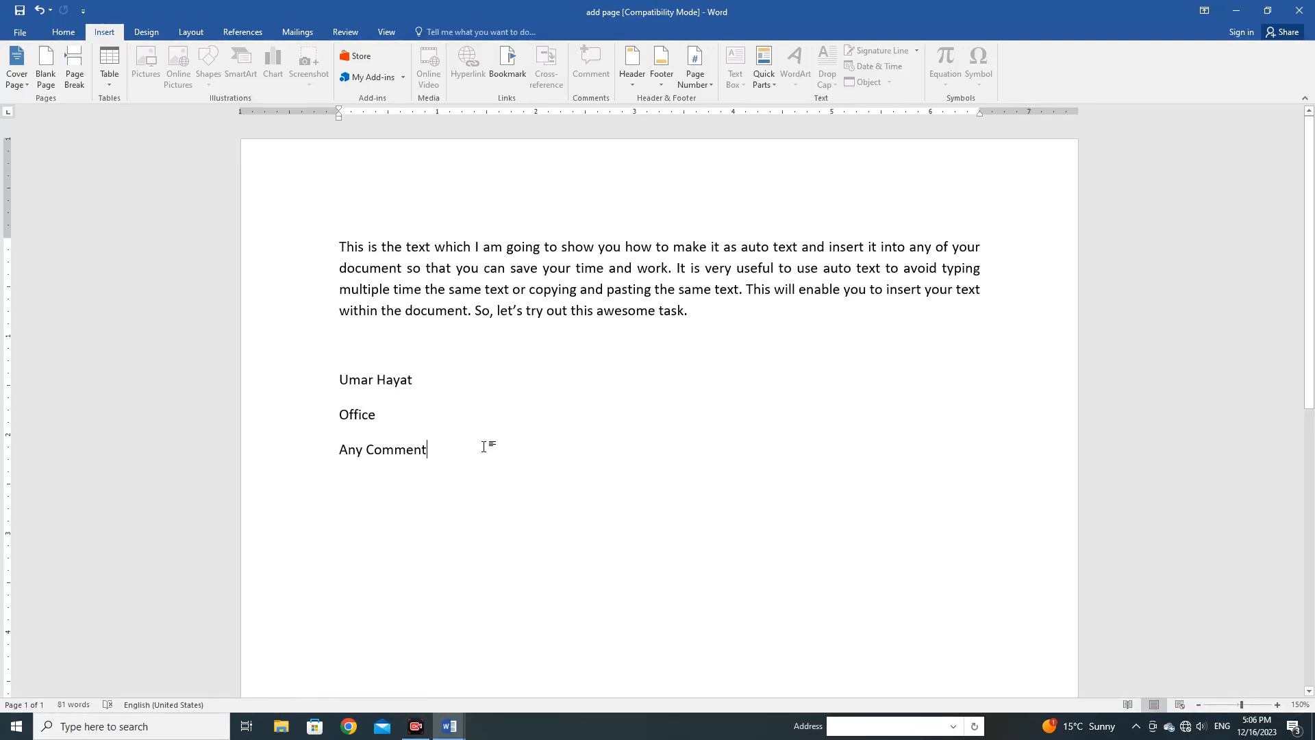
scroll(483, 446, down, 3)
scroll(483, 445, up, 3)
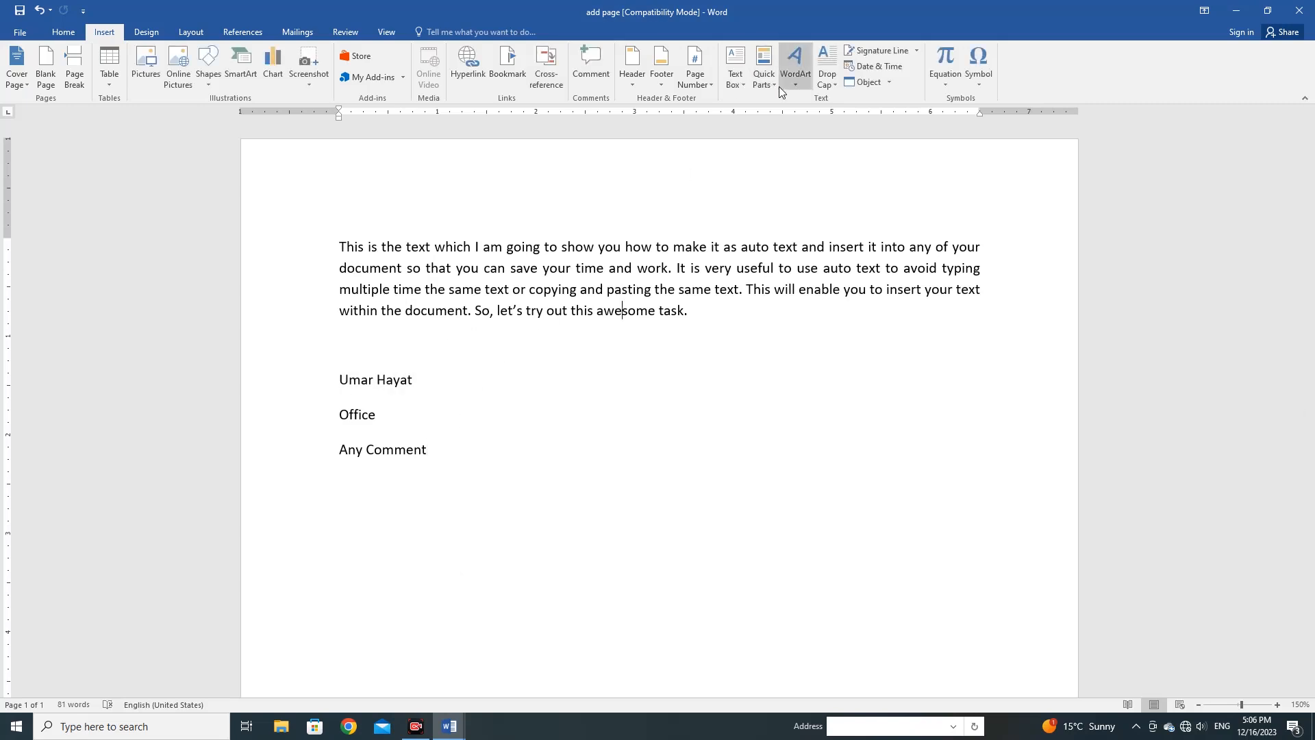
click(774, 85)
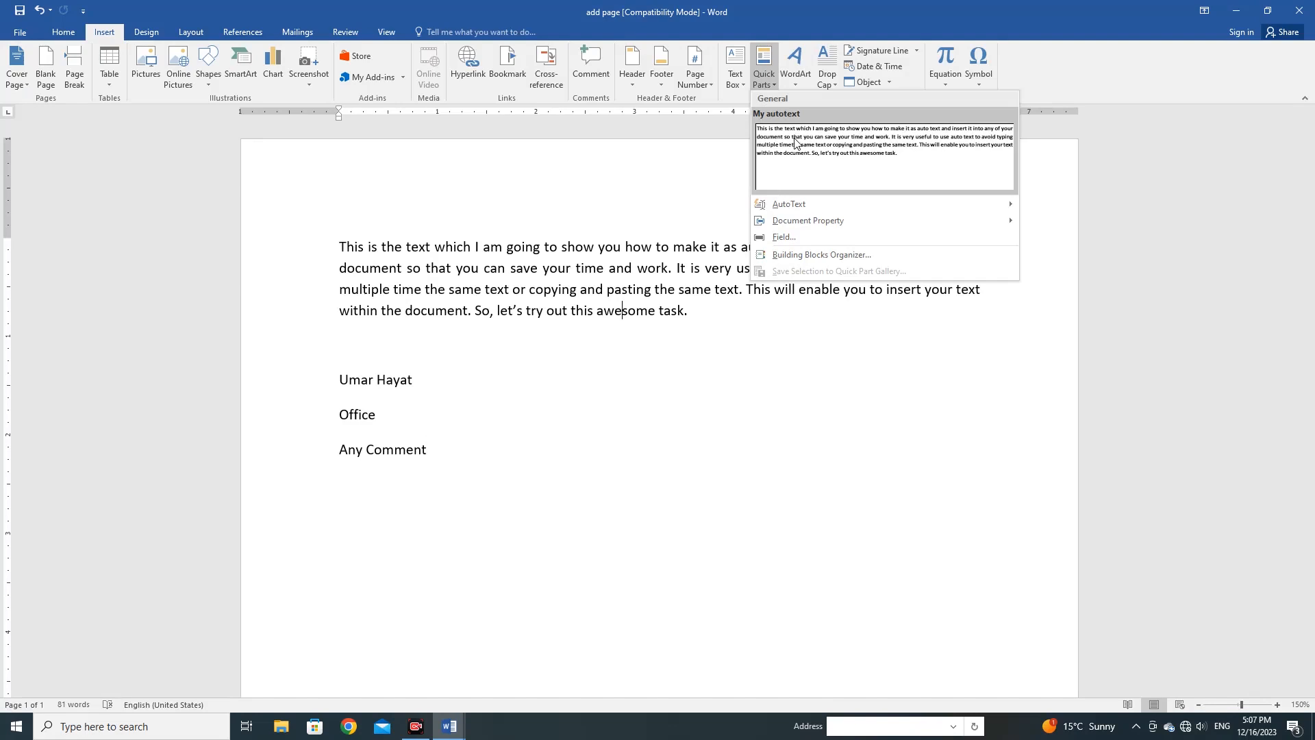
right_click(794, 143)
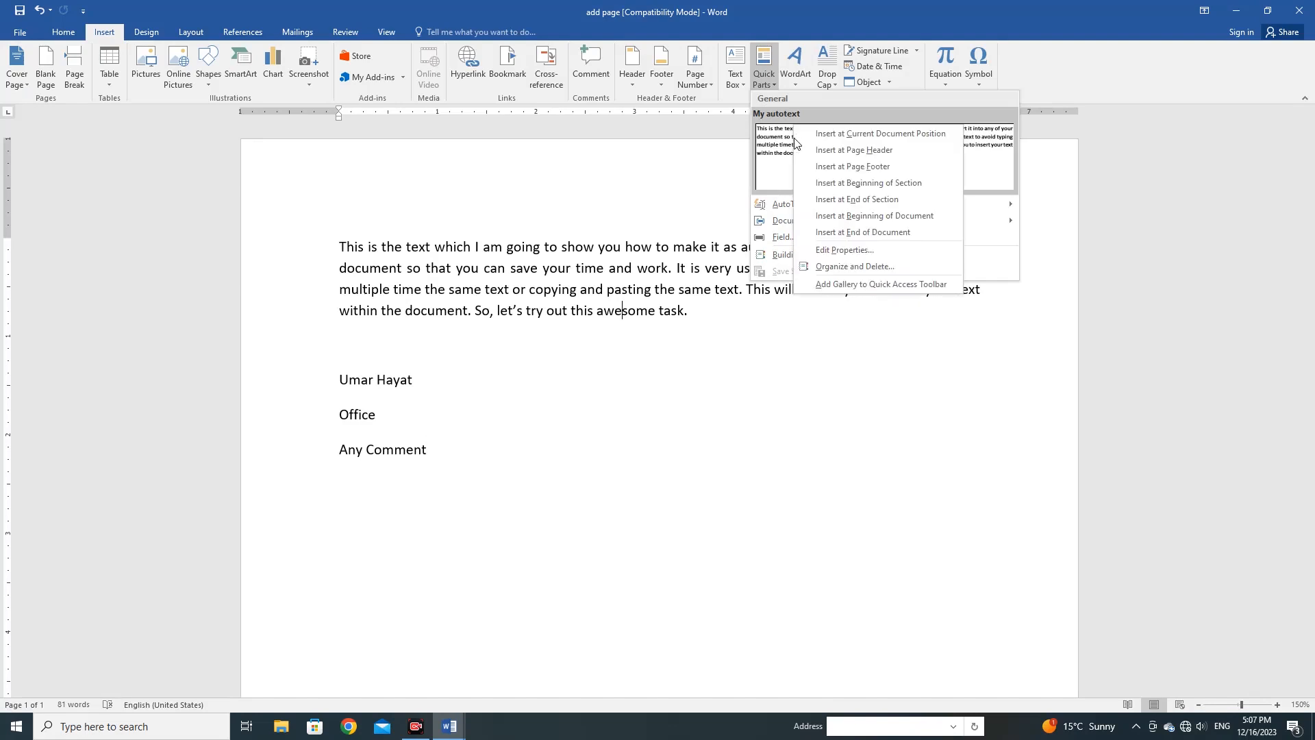
click(1000, 167)
click(1000, 168)
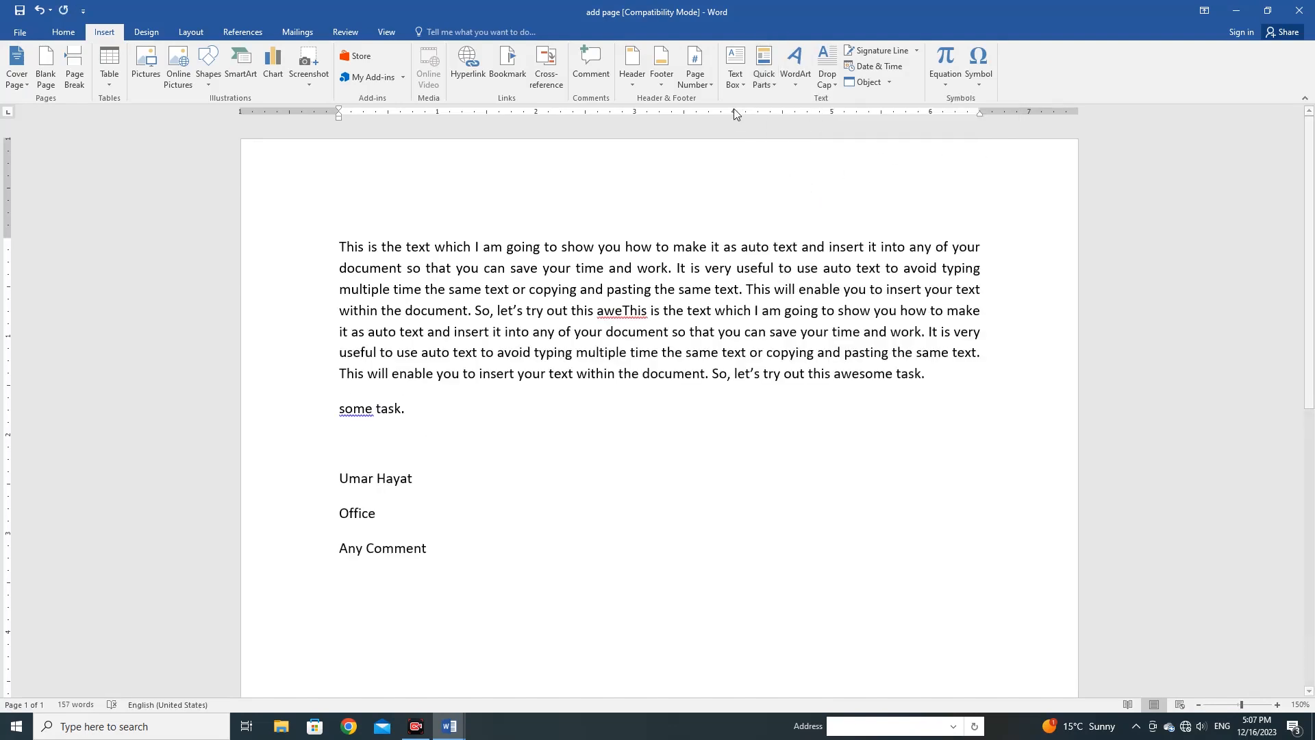
- Undo the repeated auto text insertion inside "awesome" and delete the "My autotext" Quick Part from the Building Blocks Organizer
key(ctrl+z)
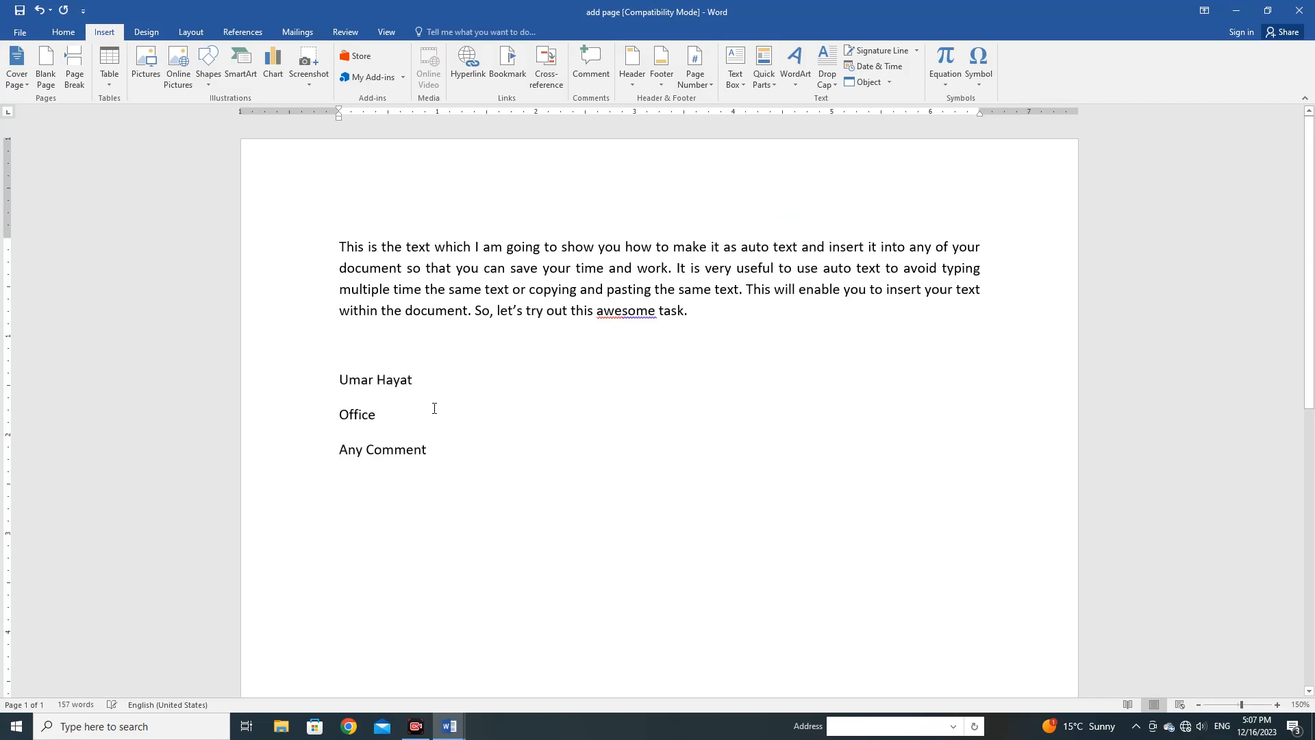
click(774, 85)
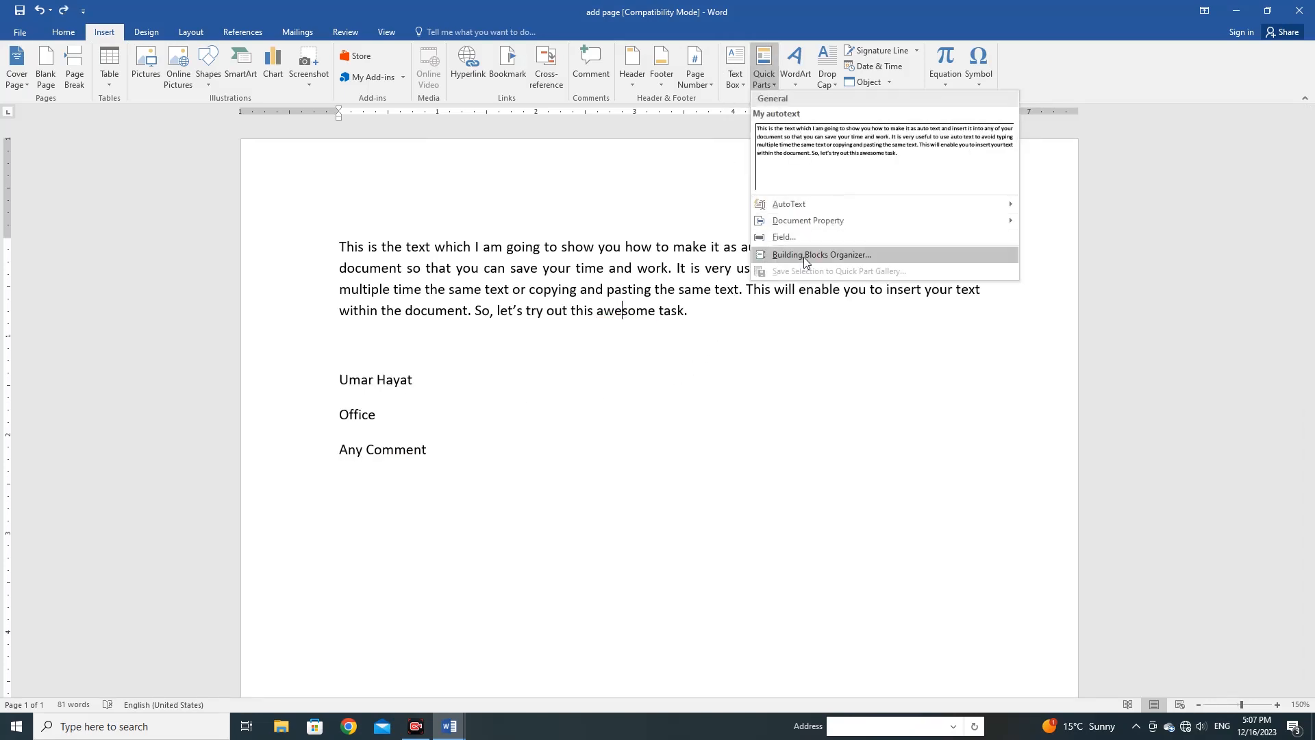
right_click(837, 154)
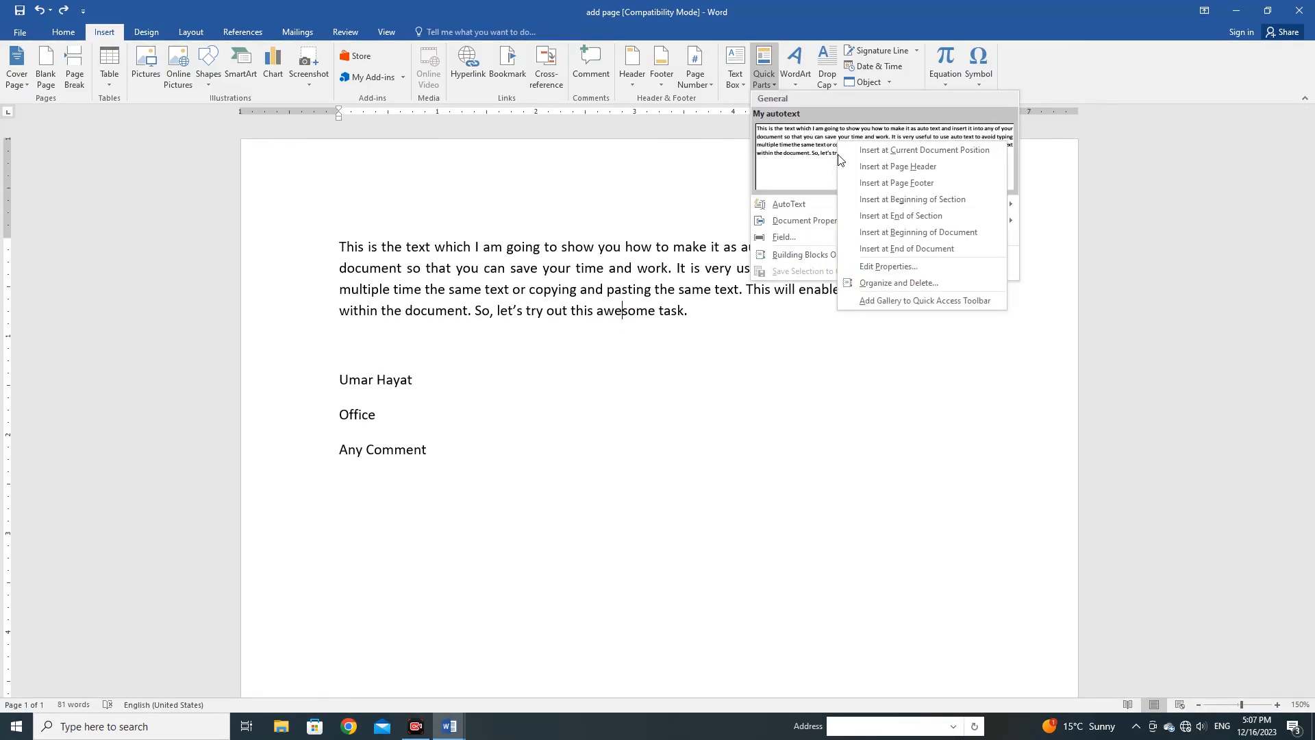
click(911, 285)
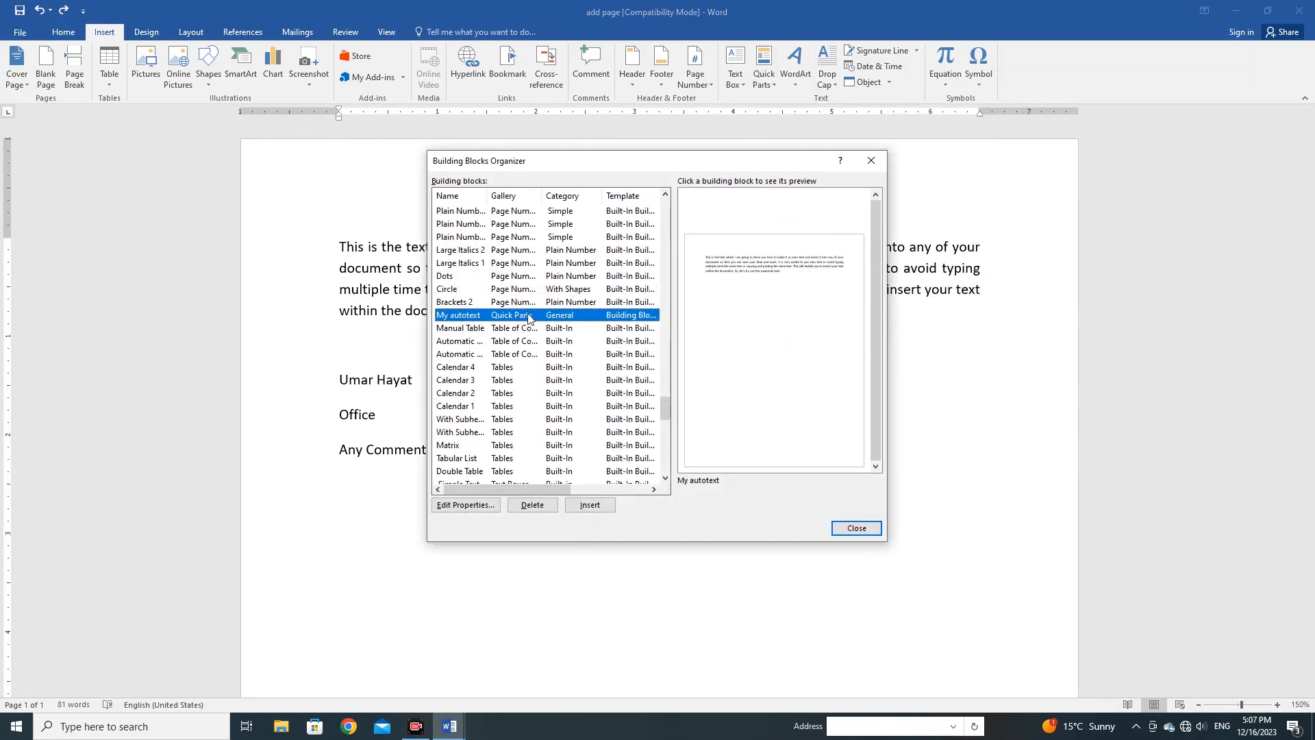
click(533, 505)
click(709, 404)
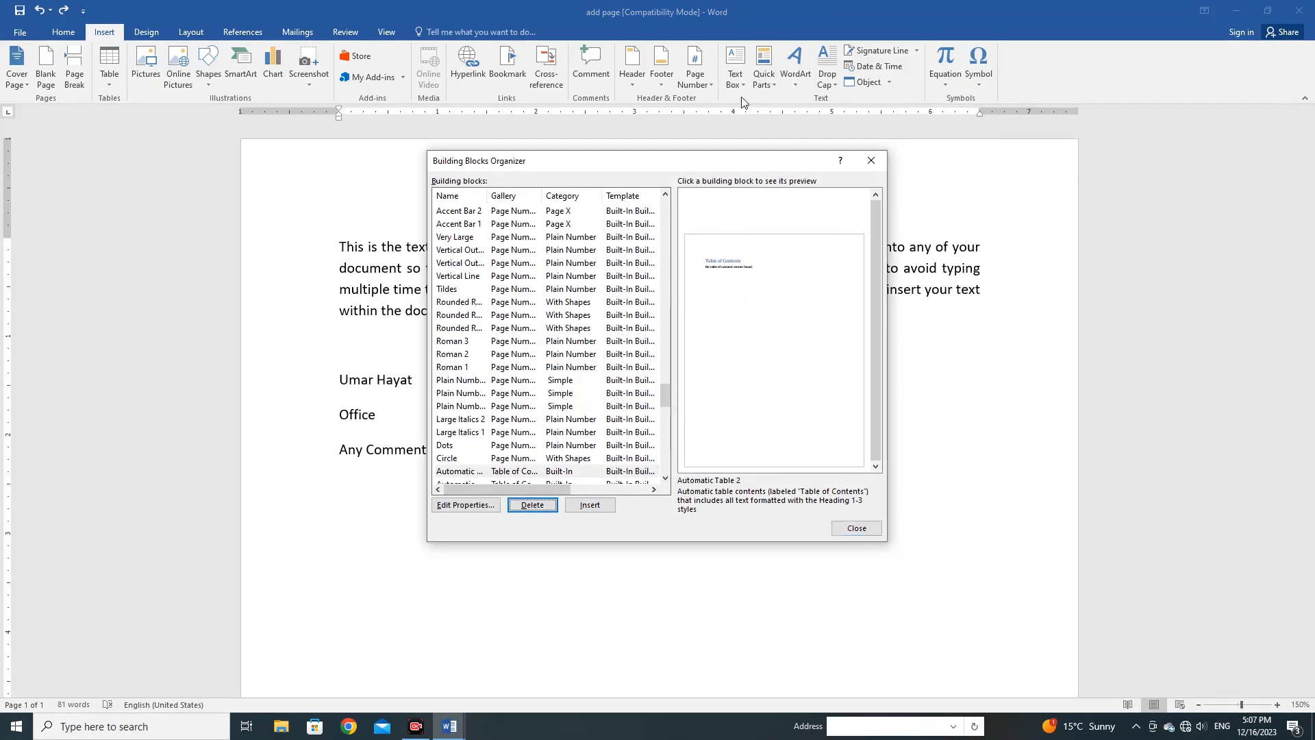
click(856, 528)
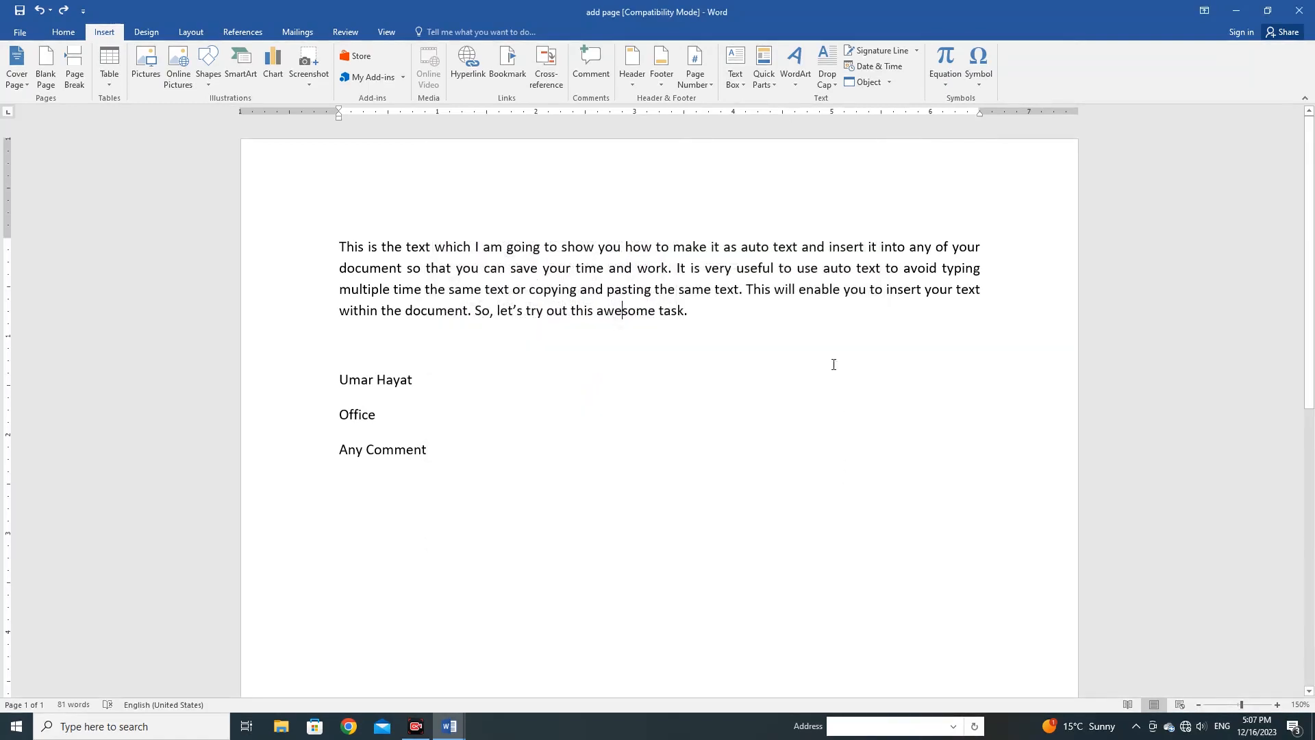
- Check the Quick Parts gallery and its AutoText entries for the deleted "My autotext" block
click(771, 84)
mouse_move(788, 101)
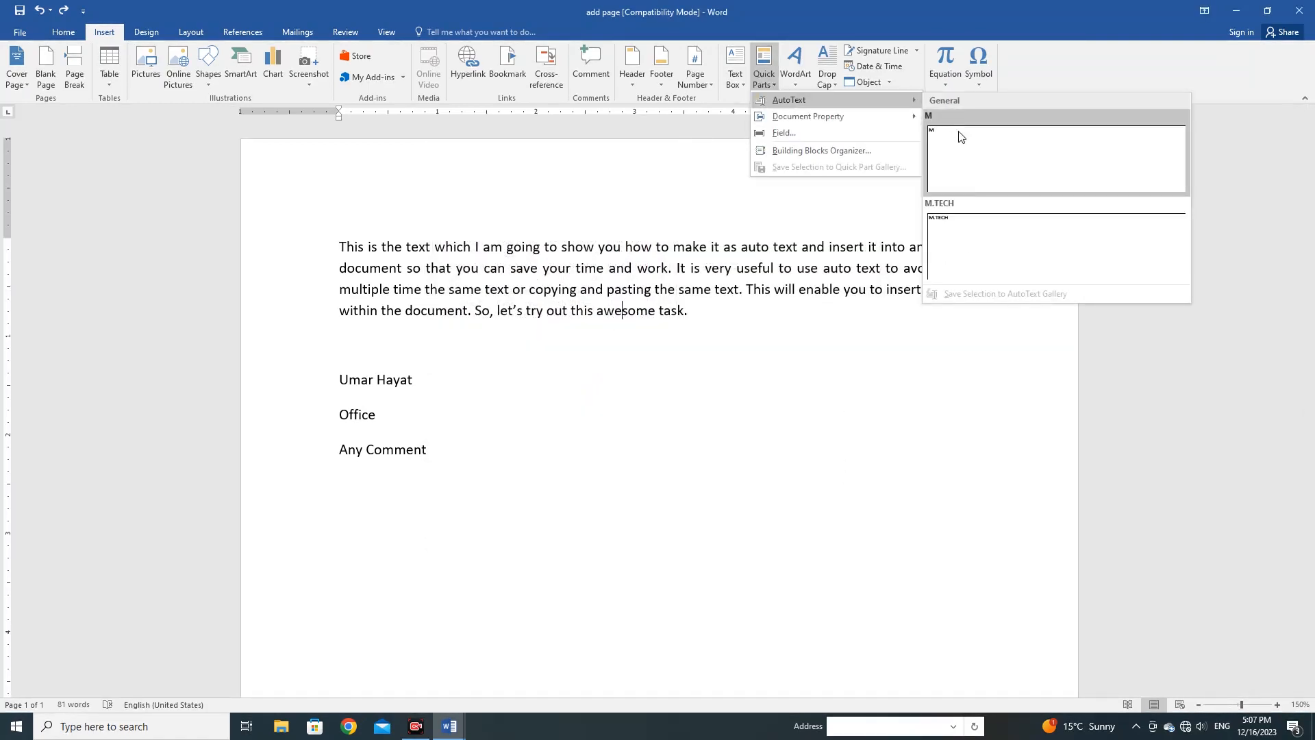
click(774, 87)
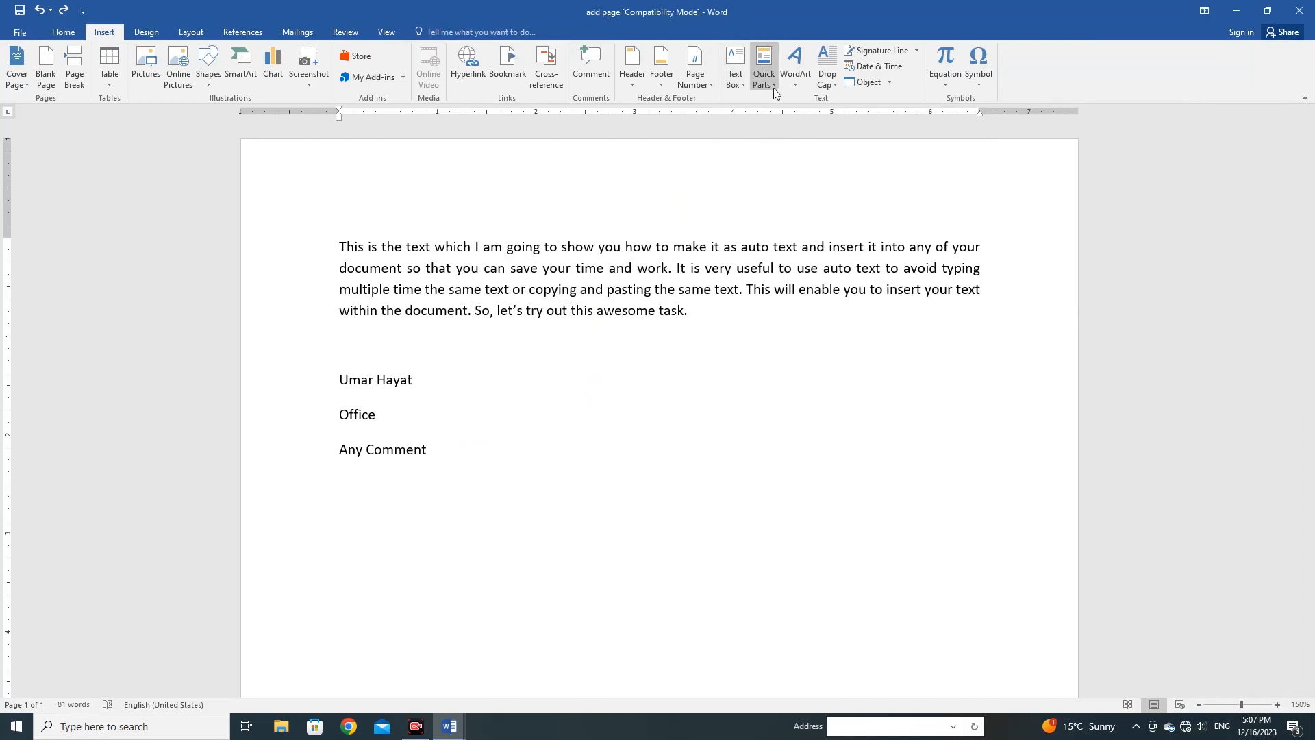
scroll(528, 359, down, 5)
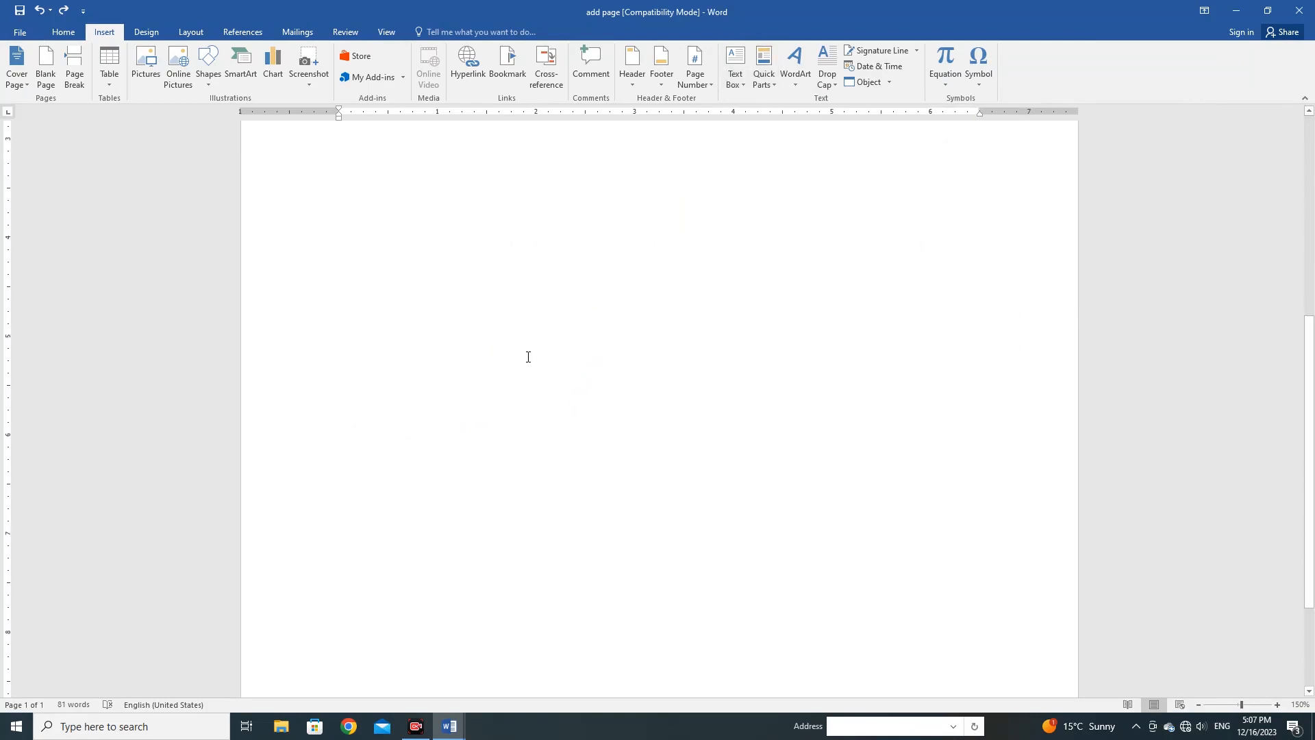
scroll(528, 357, up, 5)
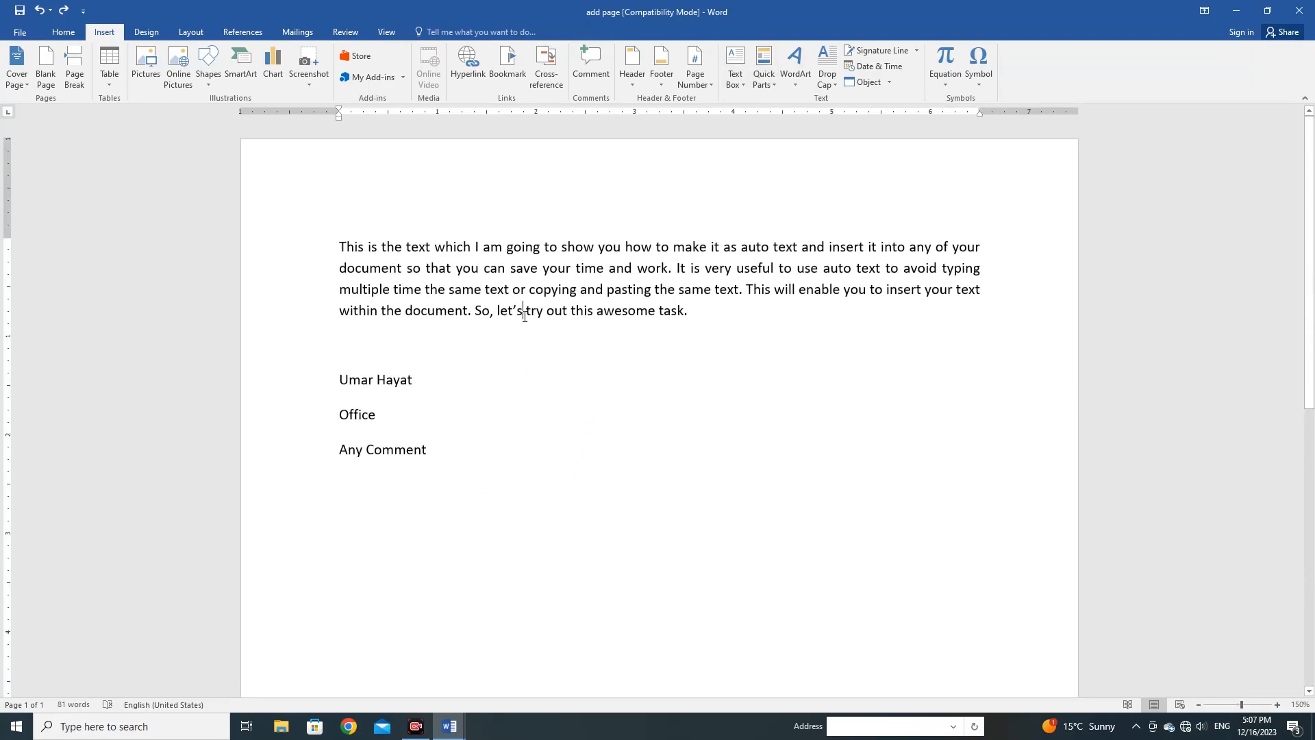